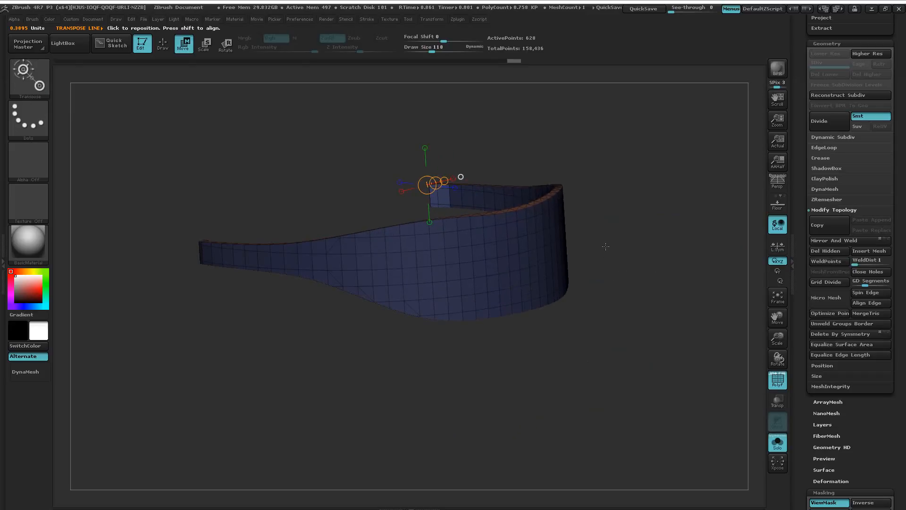
left_click_drag(626, 223, 650, 218)
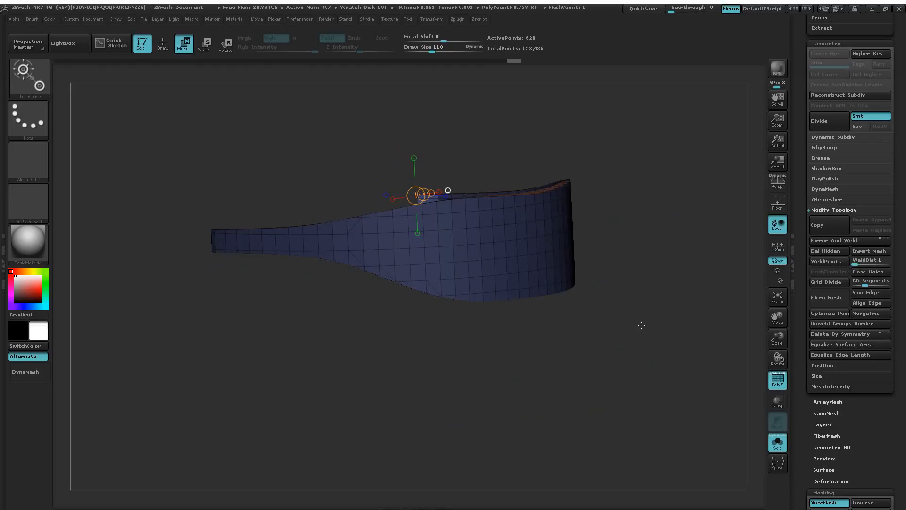
key("alt+Tab")
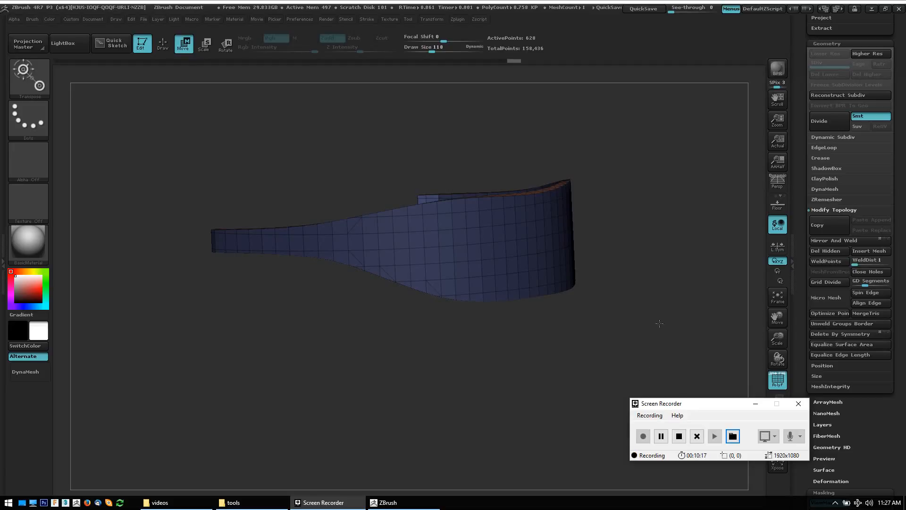
key("alt+Tab")
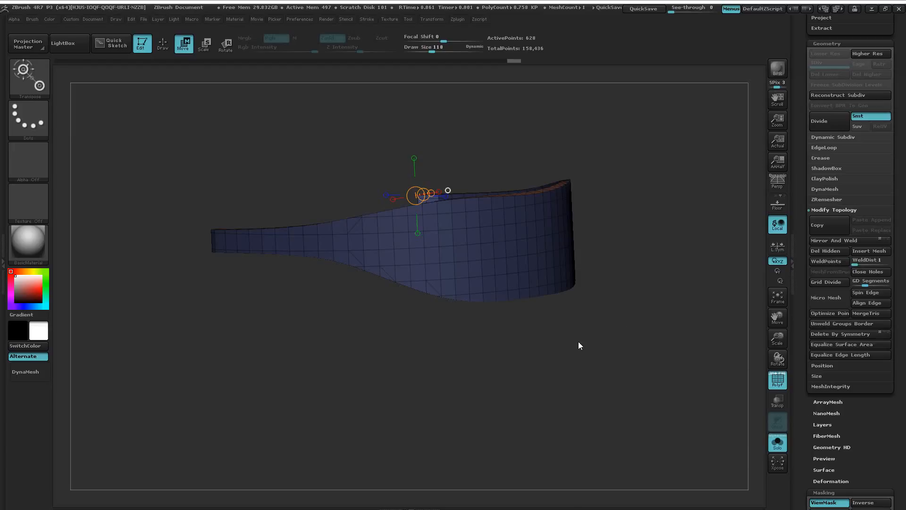
- Turn off Solo mode to show the head mesh together with the visor
left_click_drag(579, 341, 513, 376)
left_click(658, 240, "ctrl")
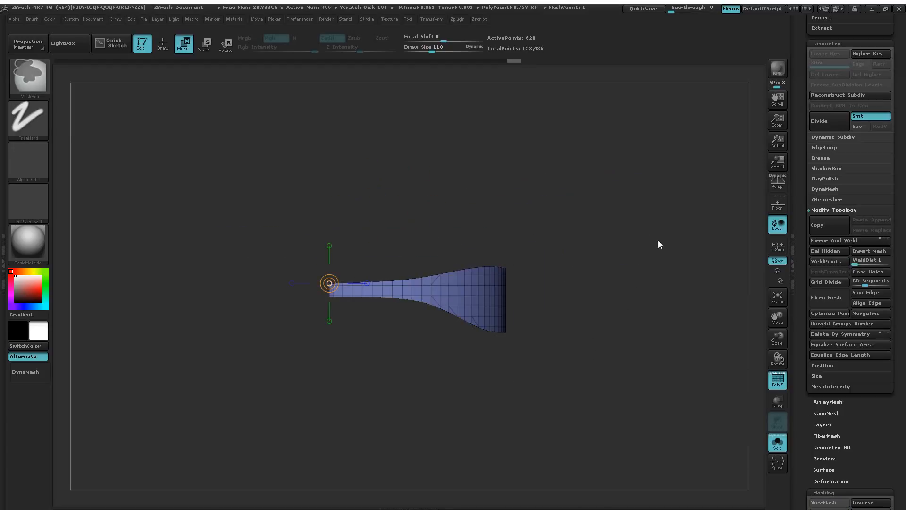
left_click(777, 442)
right_click_drag(585, 387, 635, 374, "ctrl")
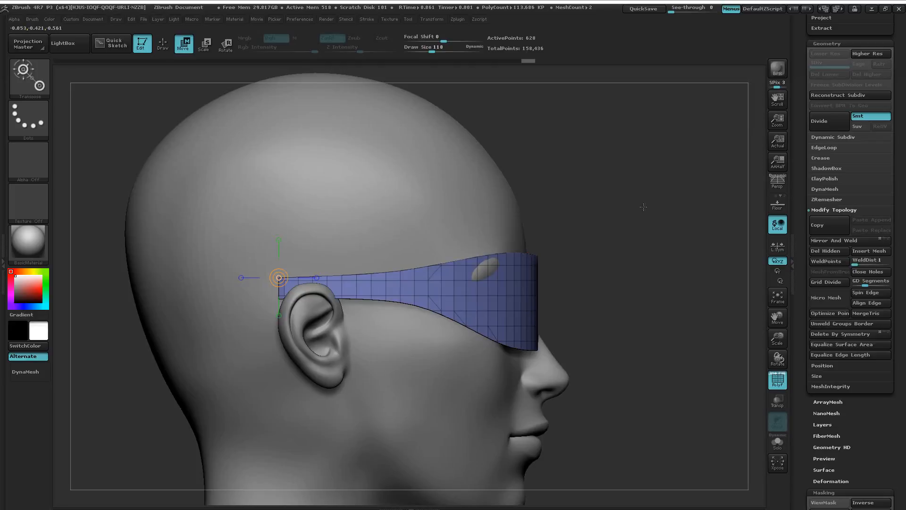
left_click_drag(641, 199, 624, 225)
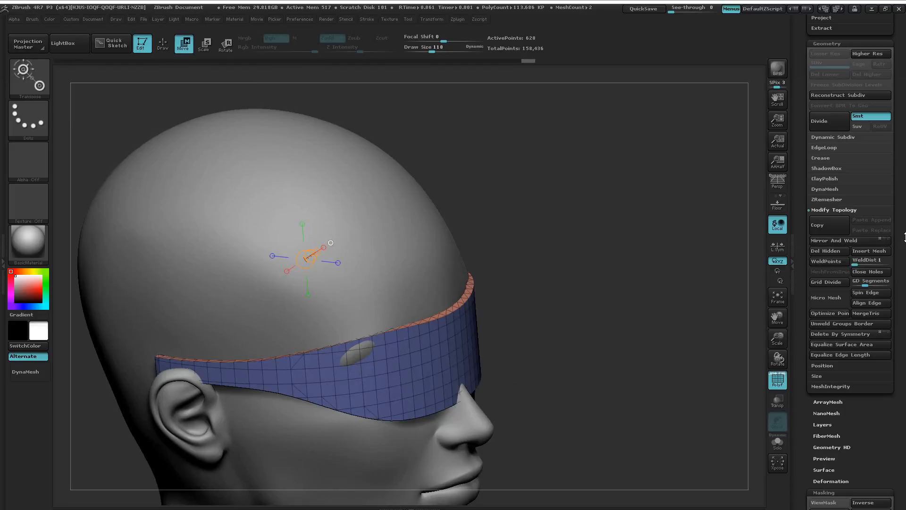
- Configure ZRemesher with Adapt off, a Target Polygons Count of 1 and KeepGroups on
left_click(829, 199)
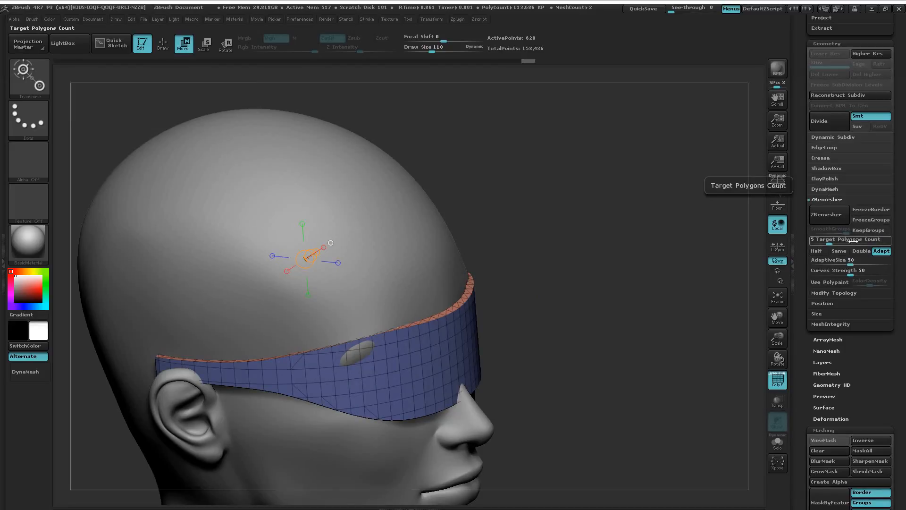
left_click(881, 251)
left_click(851, 241)
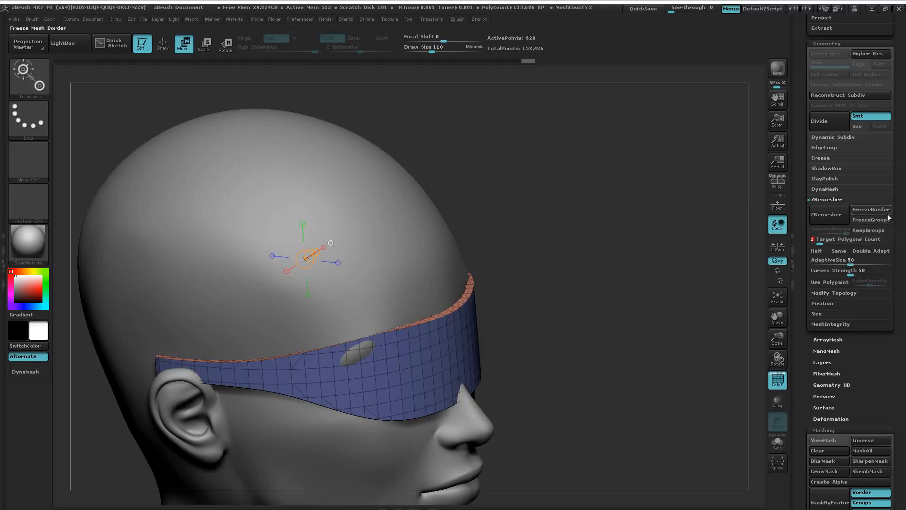
left_click_drag(618, 234, 611, 265)
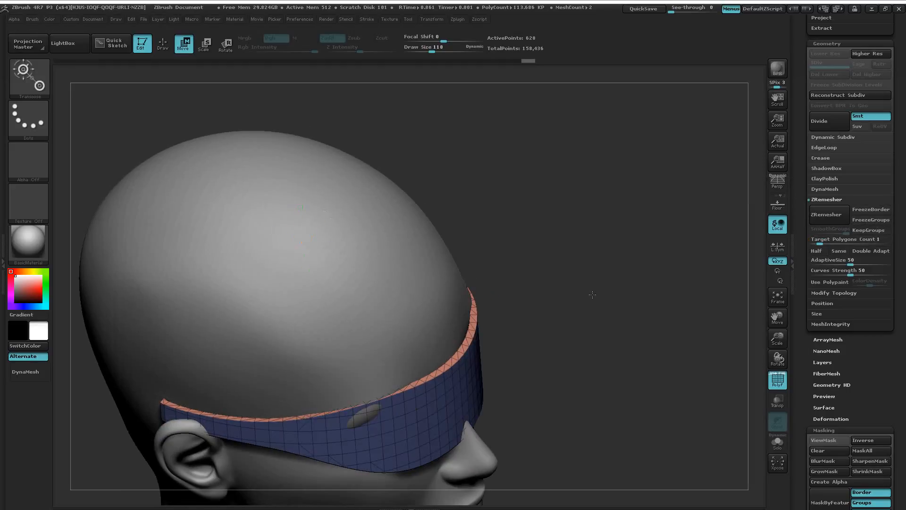
left_click_drag(593, 296, 607, 246, "alt")
left_click(871, 230)
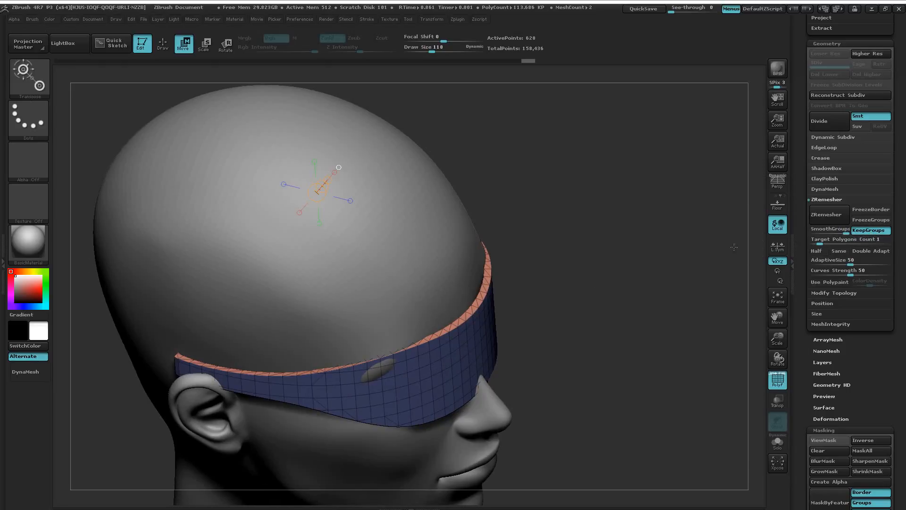
- Try remeshing the visor with ZRemesher at the target count of 1 and inspect its topology
left_click(827, 215)
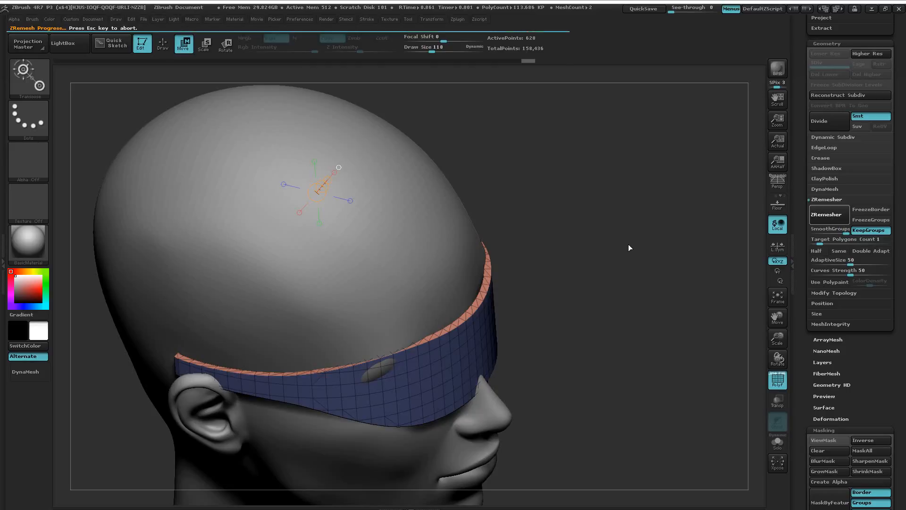
left_click_drag(590, 271, 557, 265)
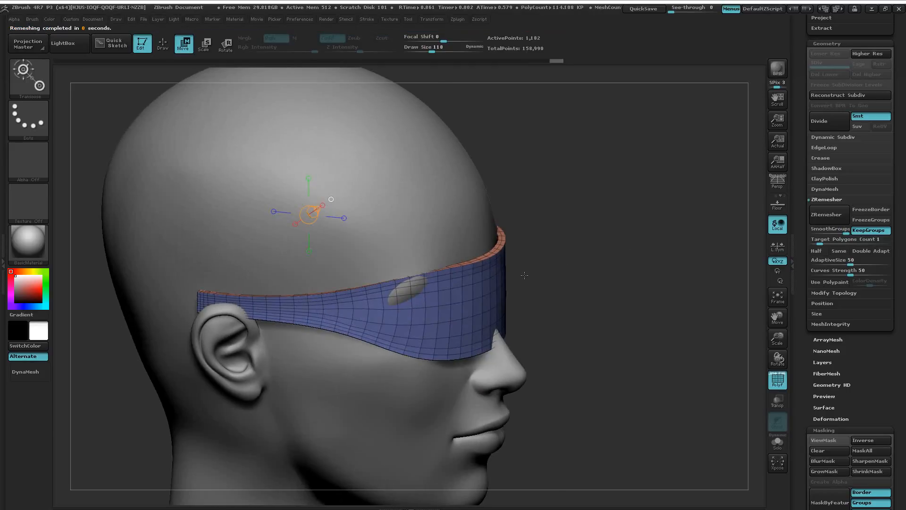
right_click_drag(524, 277, 592, 272, "ctrl")
left_click_drag(593, 272, 597, 281)
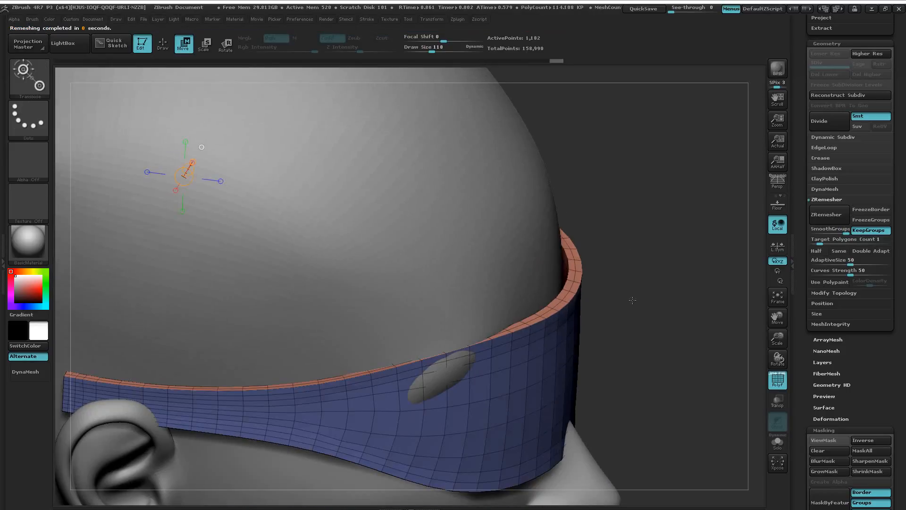
right_click_drag(632, 300, 569, 301, "ctrl")
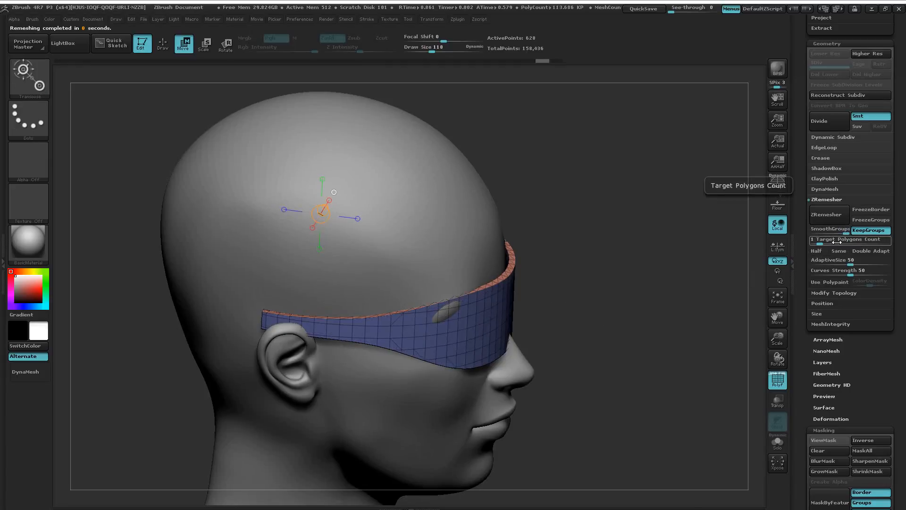
- Set the Target Polygons Count to 2 and remesh the visor with ZRemesher
left_click_drag(836, 241, 837, 241)
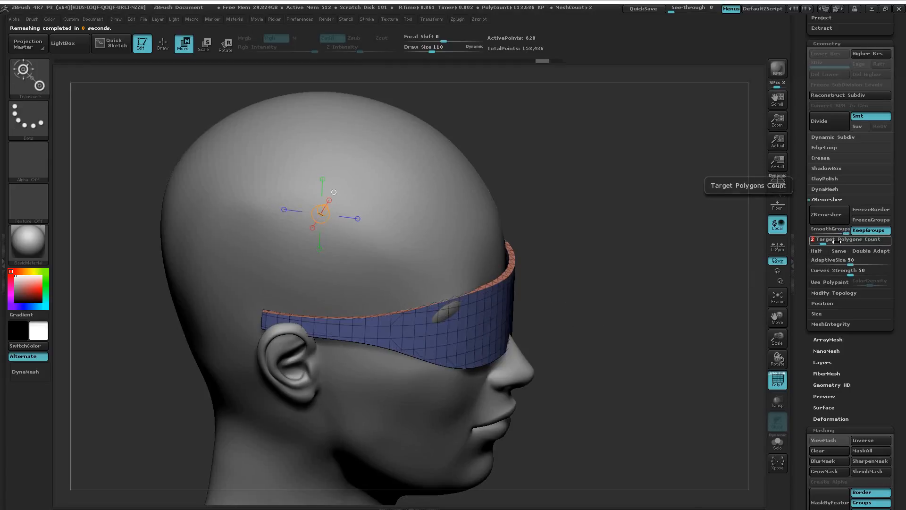
left_click_drag(645, 283, 644, 279)
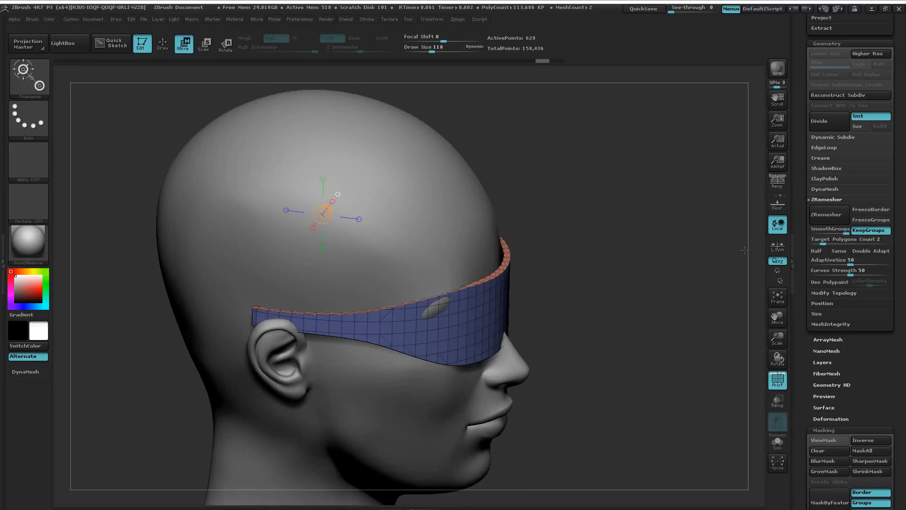
left_click(828, 217)
right_click_drag(590, 269, 614, 312)
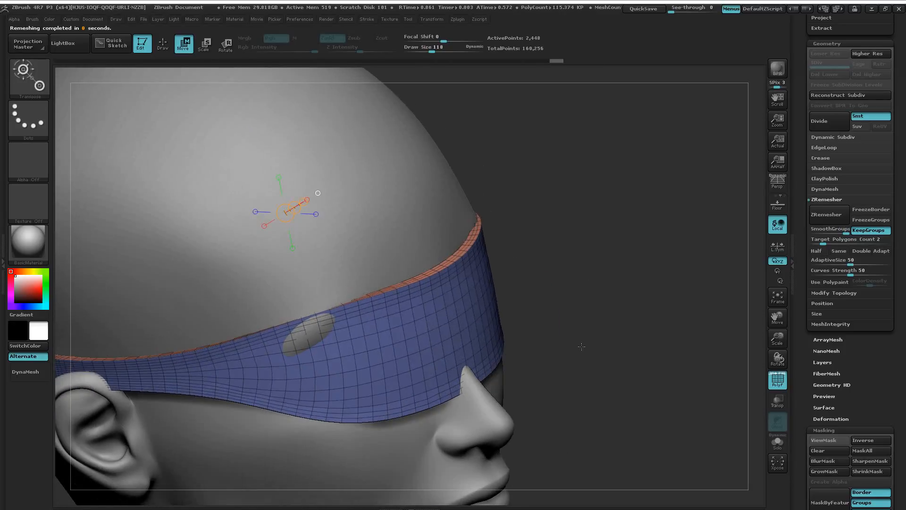
right_click_drag(581, 347, 584, 354)
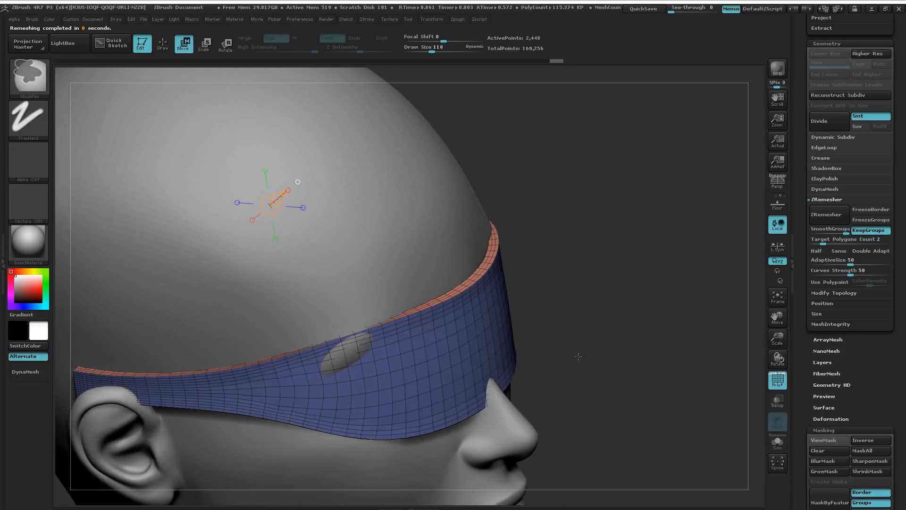
- Try subdividing the visor twice without the PolyFrame display to preview its smoothness, returning to the undivided wireframe mesh
key("ctrl+d")
key("ctrl+d")
key("shift+f")
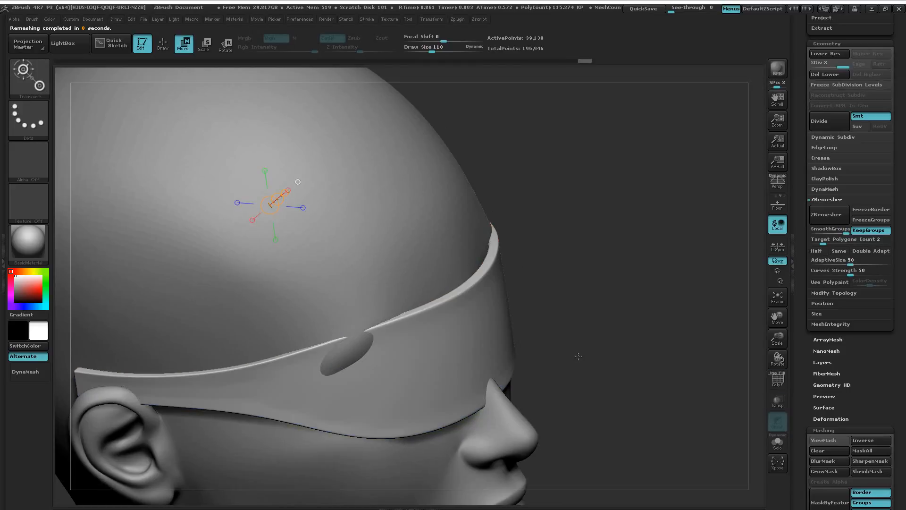
mouse_move(578, 357)
right_mouse_down()
mouse_move(573, 331)
mouse_move(581, 326)
right_mouse_up()
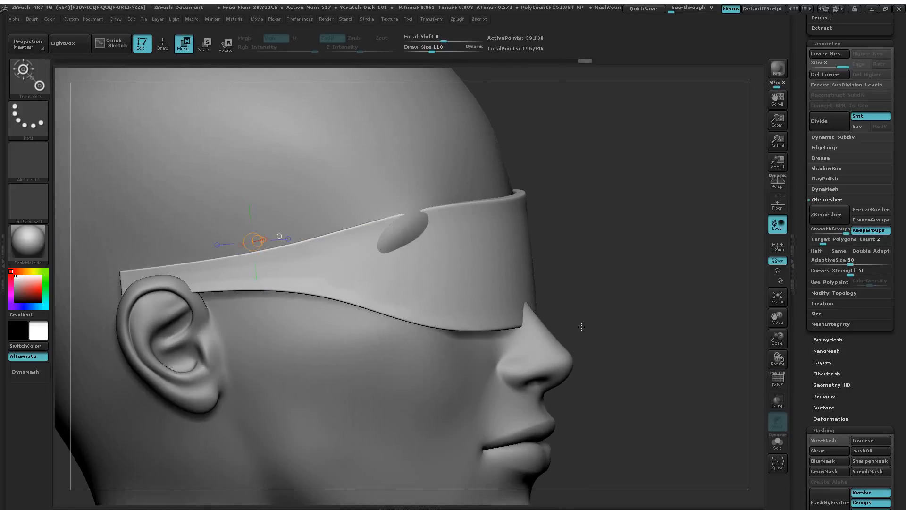
key("shift+d")
key("shift+d")
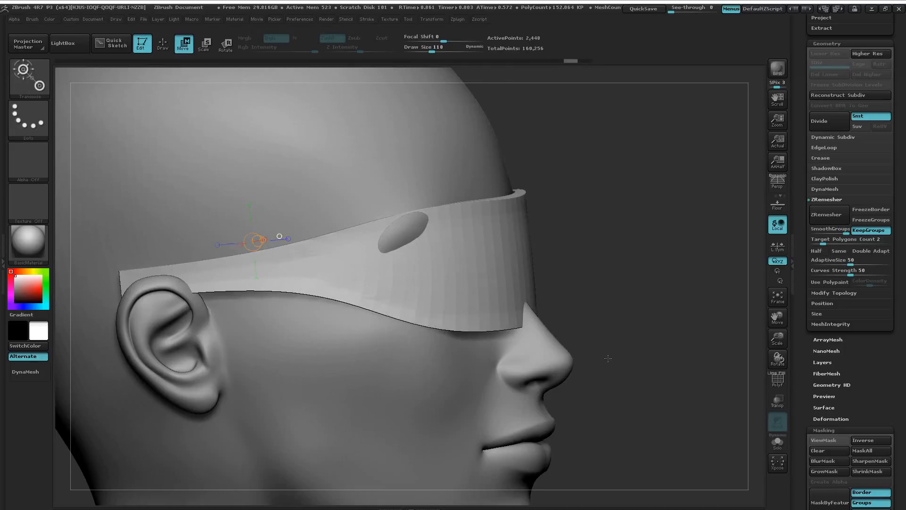
left_click_drag(610, 358, 594, 354)
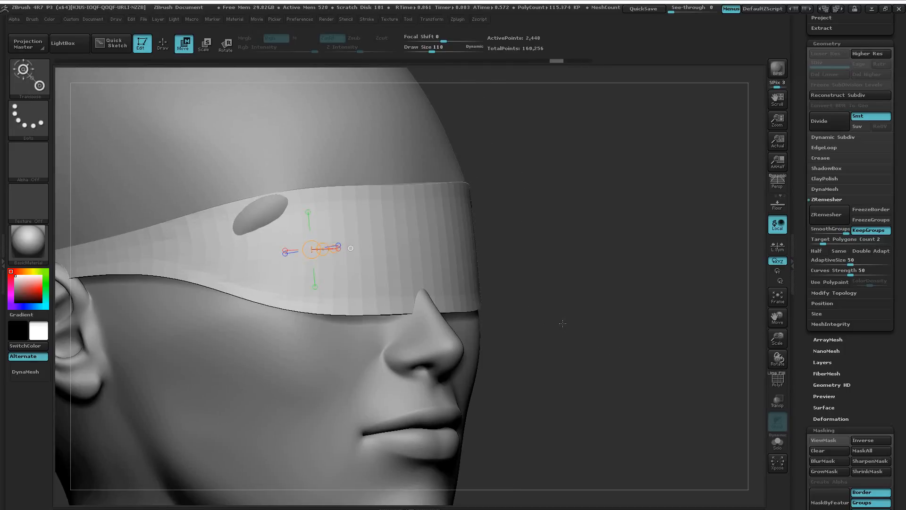
key("shift+f")
- Choose the Move Topological brush for shaping the visor from the front
left_click_drag(562, 324, 487, 369)
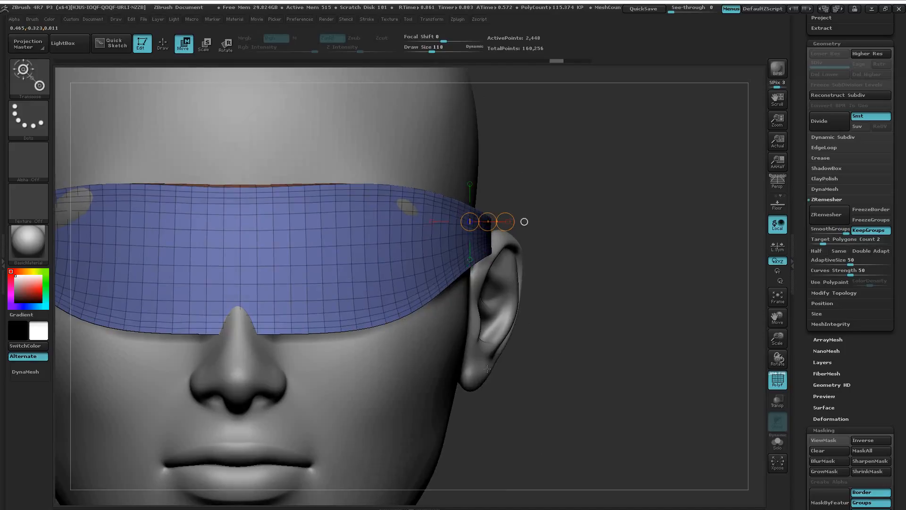
right_click_drag(487, 368, 571, 342, "ctrl")
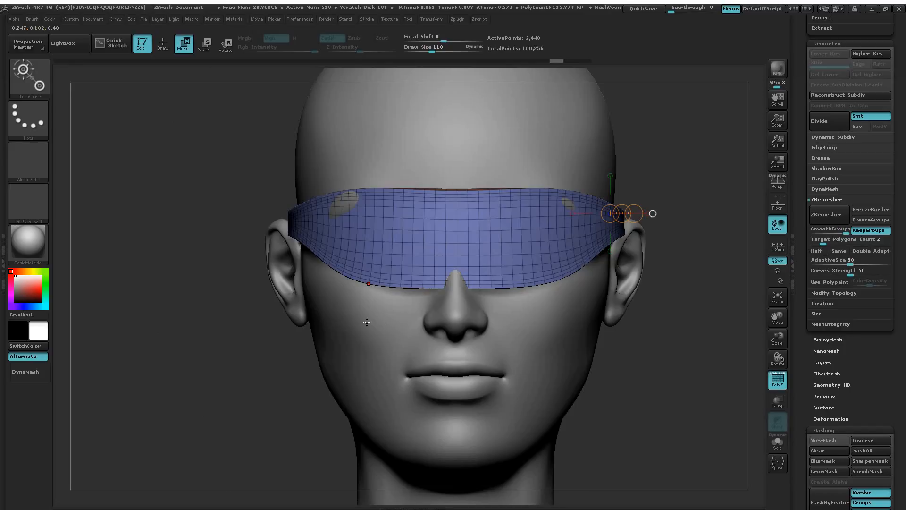
key("space")
left_click(384, 264)
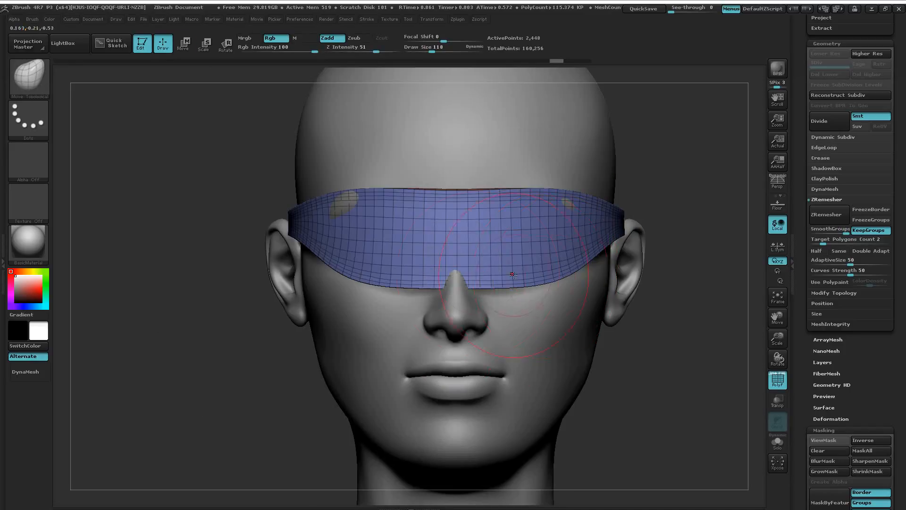
key("ctrl")
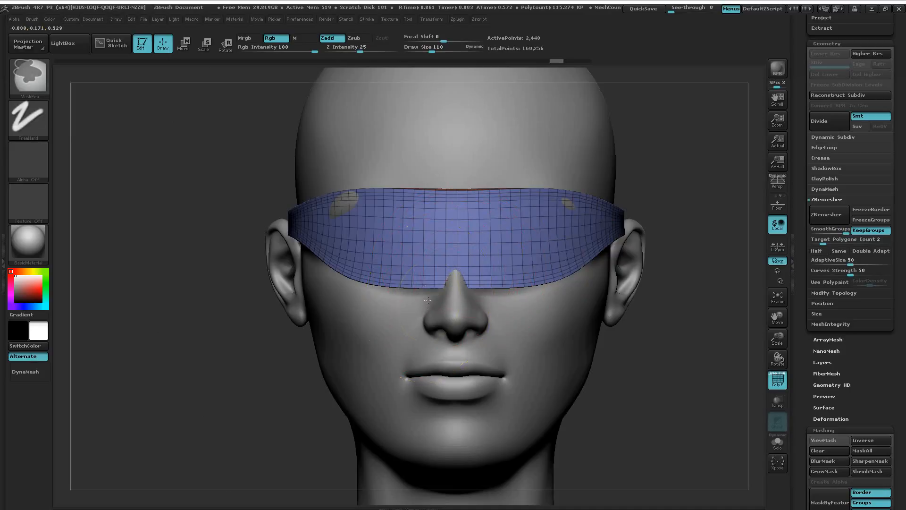
right_click_drag(428, 300, 495, 287, "ctrl")
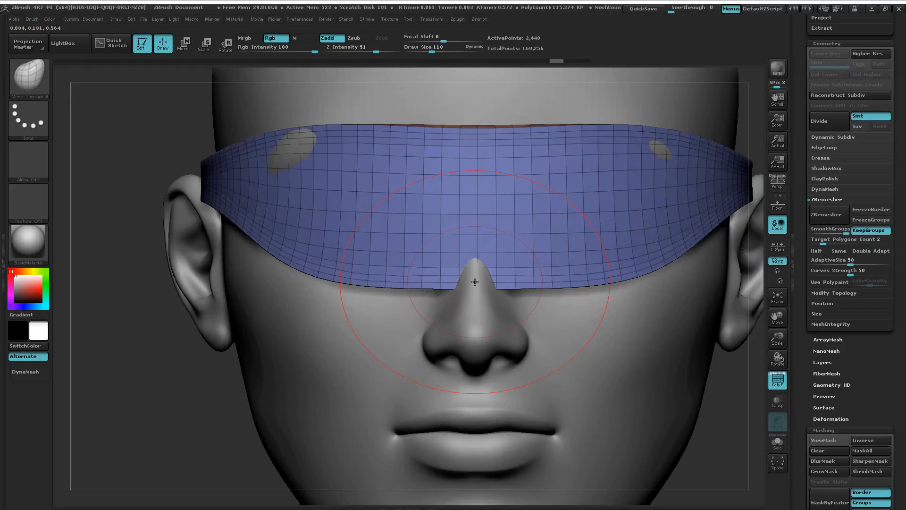
- Try pulling the visor's lower edge up over the nose bridge with Draw Sizes of 109 and 59
key("s")
left_click_drag(477, 281, 477, 230)
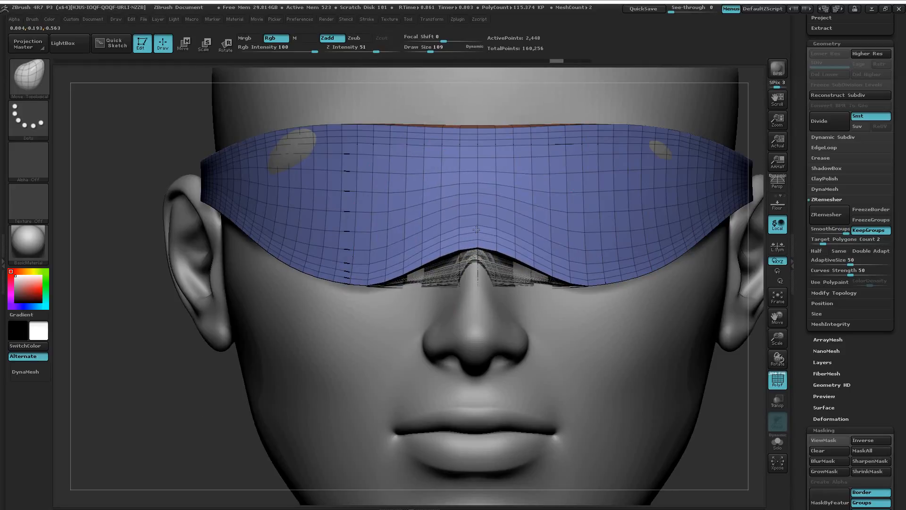
key("ctrl")
key("s")
left_click_drag(491, 251, 471, 251)
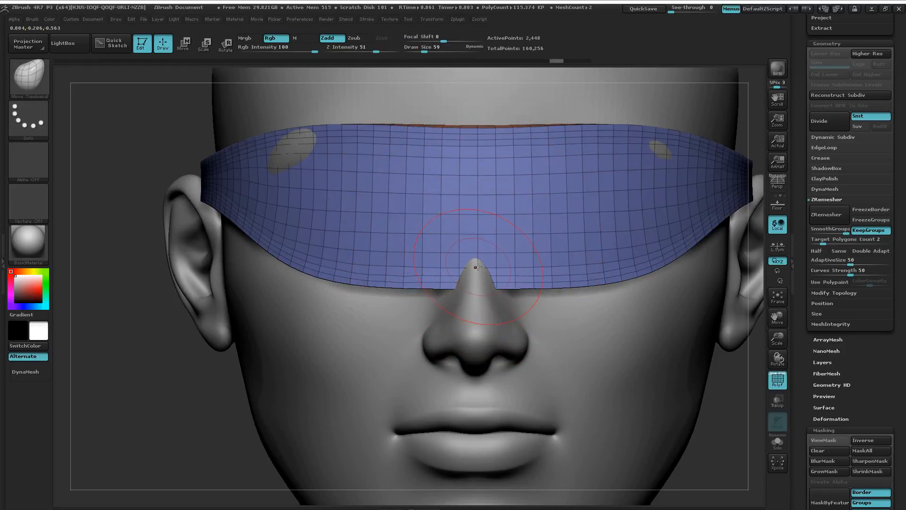
left_click_drag(476, 267, 473, 219)
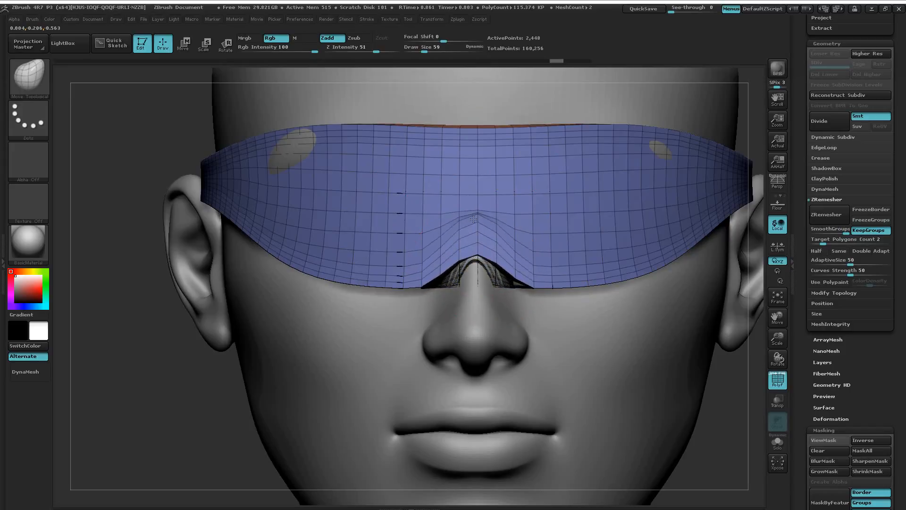
key("ctrl+z")
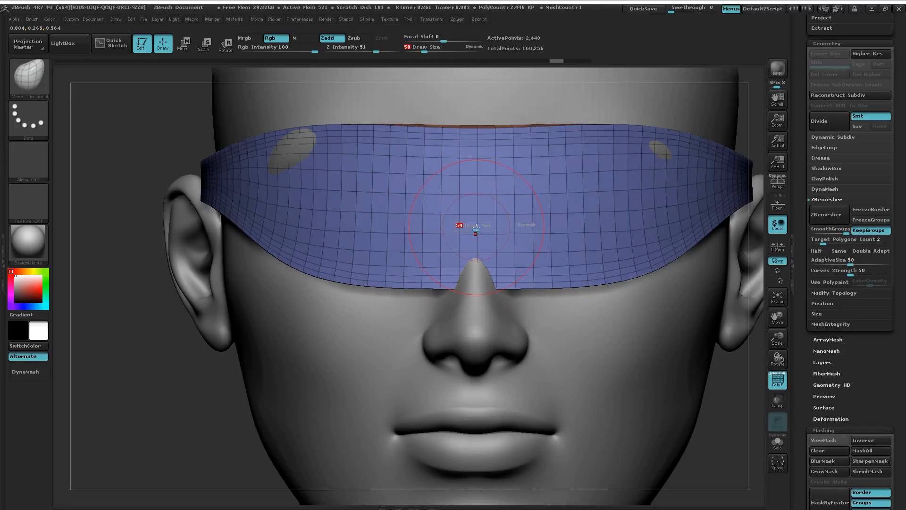
- Arch the visor's lower edge over the nose with a Draw Size of 86 and shape the lobes on both sides
key("s")
mouse_move(477, 228)
left_mouse_down()
mouse_move(474, 243)
mouse_move(473, 194)
mouse_move(479, 170)
mouse_move(486, 175)
left_mouse_up()
key("ctrl")
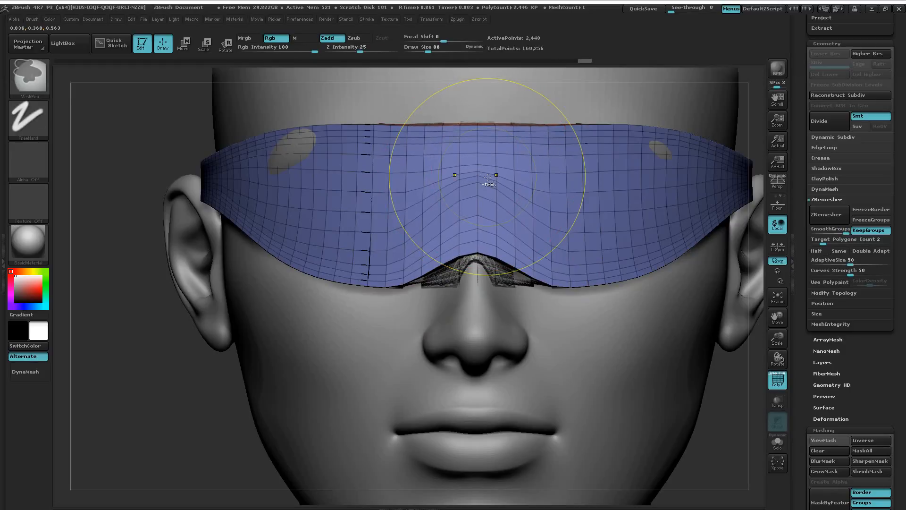
key("ctrl+z")
left_click_drag(385, 274, 408, 287)
mouse_move(408, 289)
right_mouse_down()
mouse_move(443, 255)
mouse_move(405, 285)
right_mouse_up()
- Pull the centre of the visor's upper edge down into a shallow dip with a Draw Size of 93
key("s")
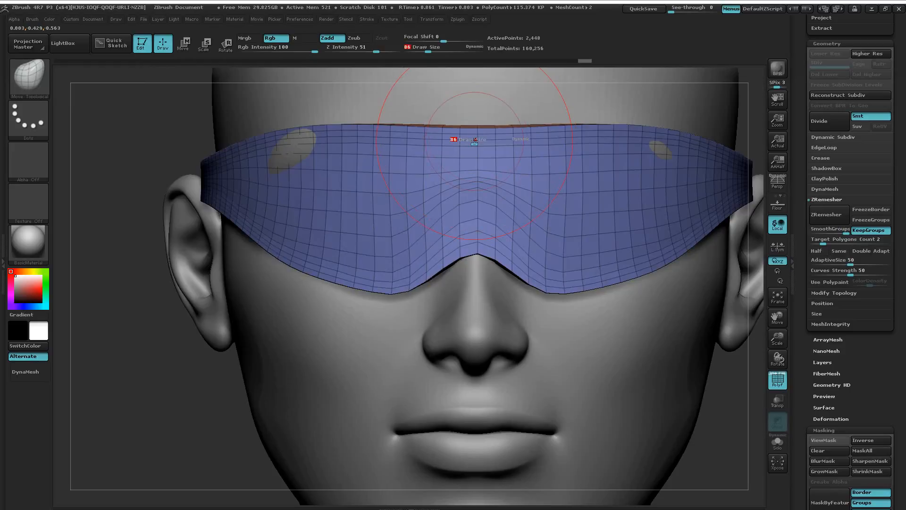
mouse_move(474, 141)
left_mouse_down()
mouse_move(478, 133)
mouse_move(480, 143)
left_mouse_up()
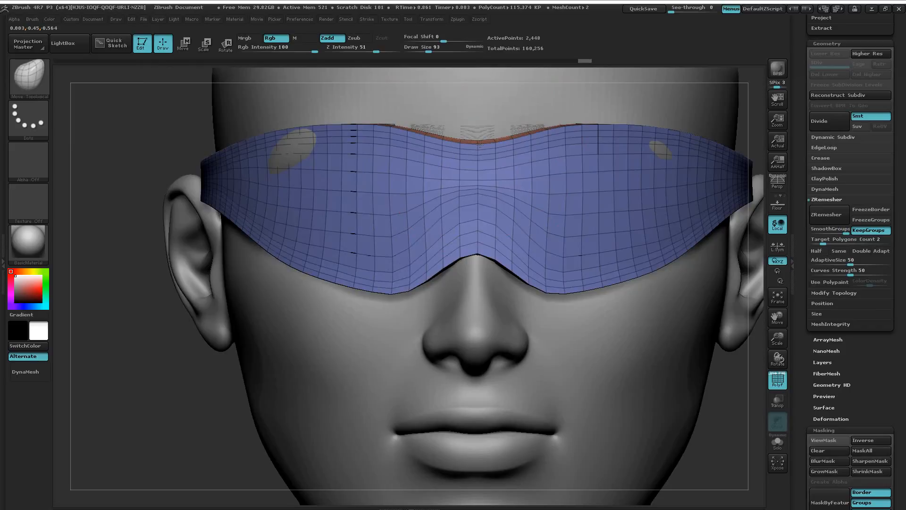
mouse_move(424, 216)
right_mouse_down()
mouse_move(498, 211)
mouse_move(347, 202)
mouse_move(393, 239)
mouse_move(375, 257)
mouse_move(395, 258)
mouse_move(429, 178)
mouse_move(415, 165)
mouse_move(412, 196)
right_mouse_up()
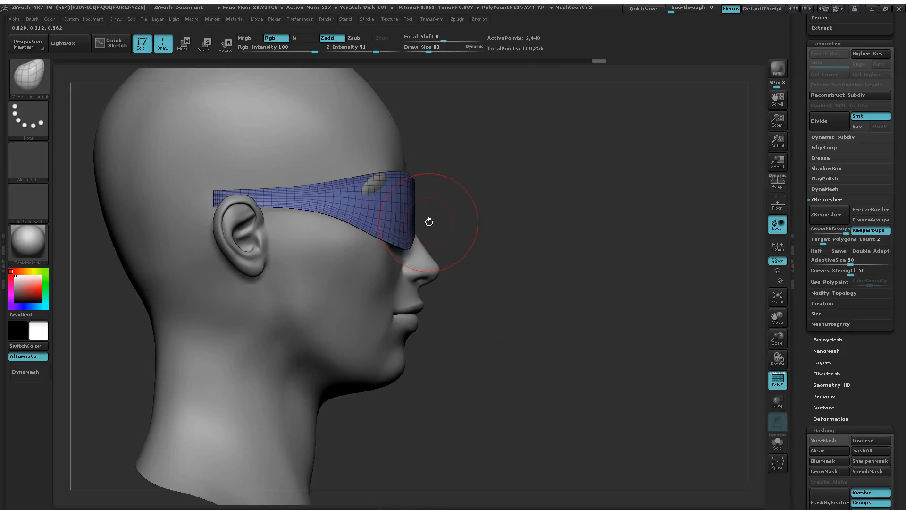
- Try isolating the blue front polygroup of the visor and masking it completely
right_click_drag(468, 234, 540, 228, "ctrl")
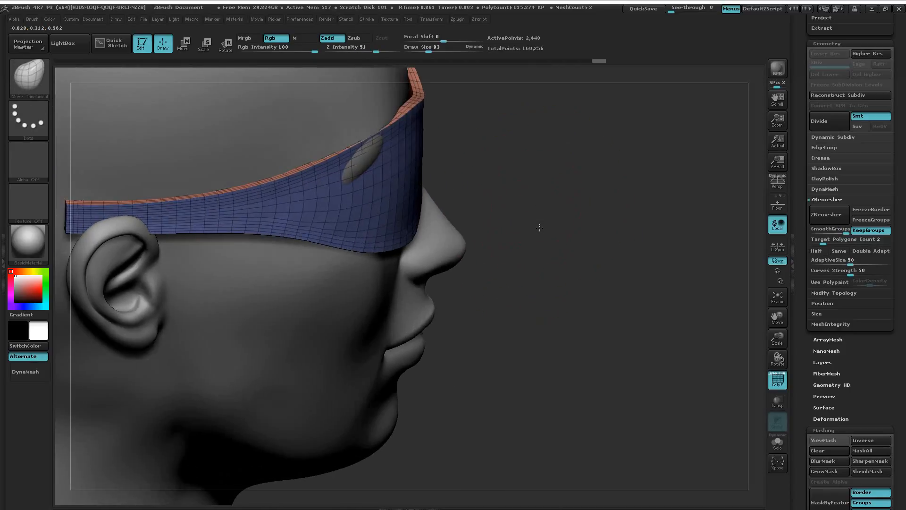
key("ctrl+shift")
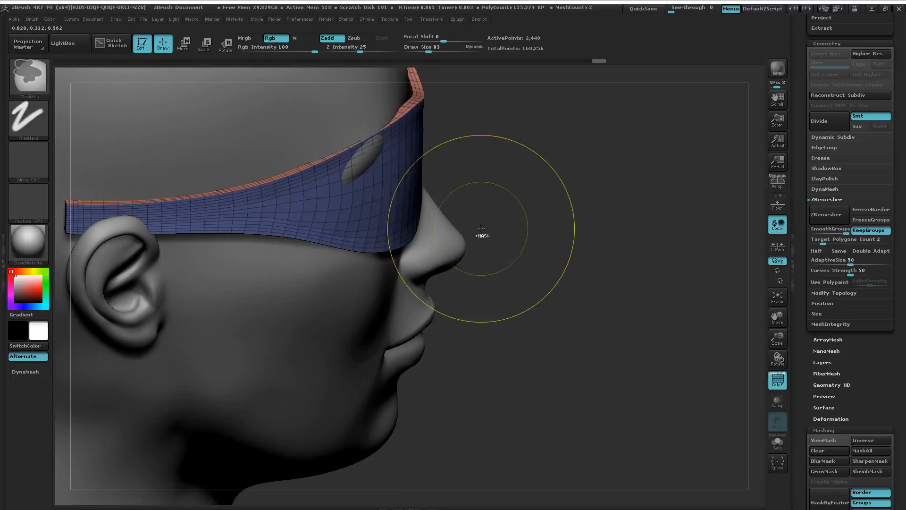
left_click(351, 203, "ctrl+shift")
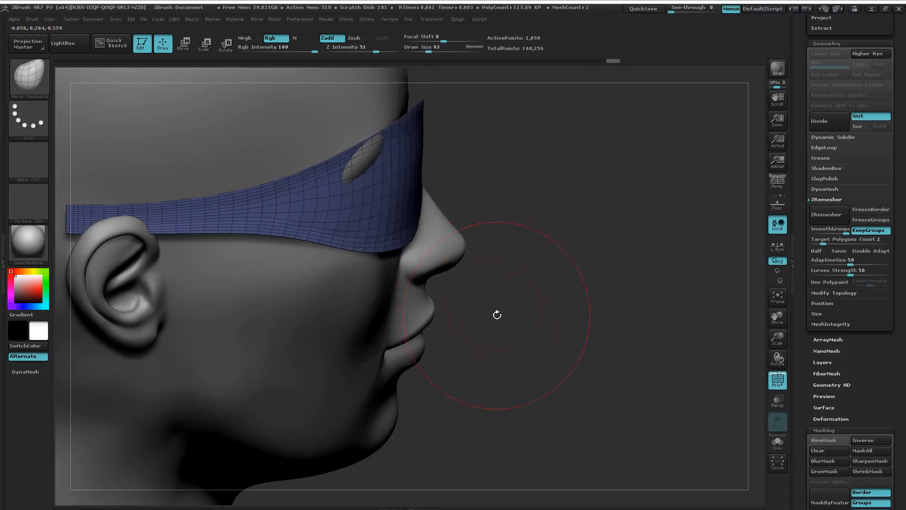
right_click_drag(497, 314, 504, 317)
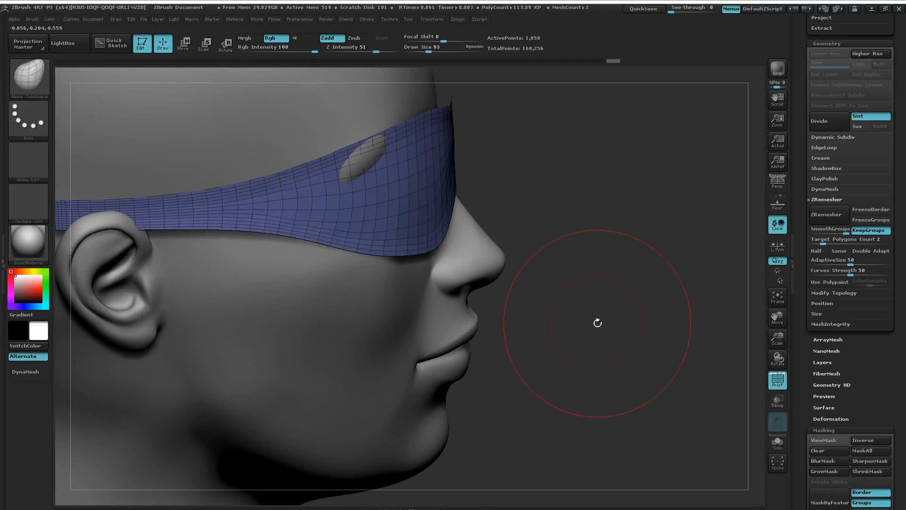
key("ctrl")
left_click(597, 324, "ctrl")
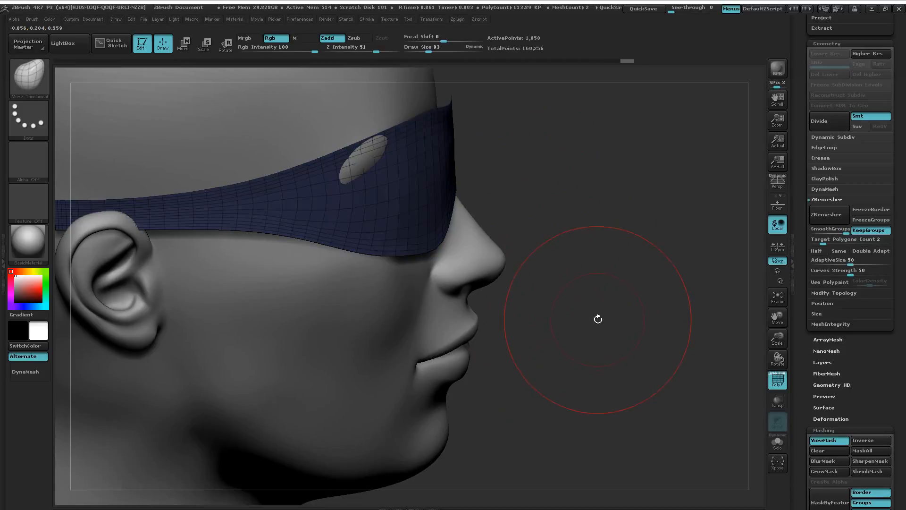
- Show the whole visor again, then shrink the mask on its front surface and invert it
scroll(843, 272, "down", 5)
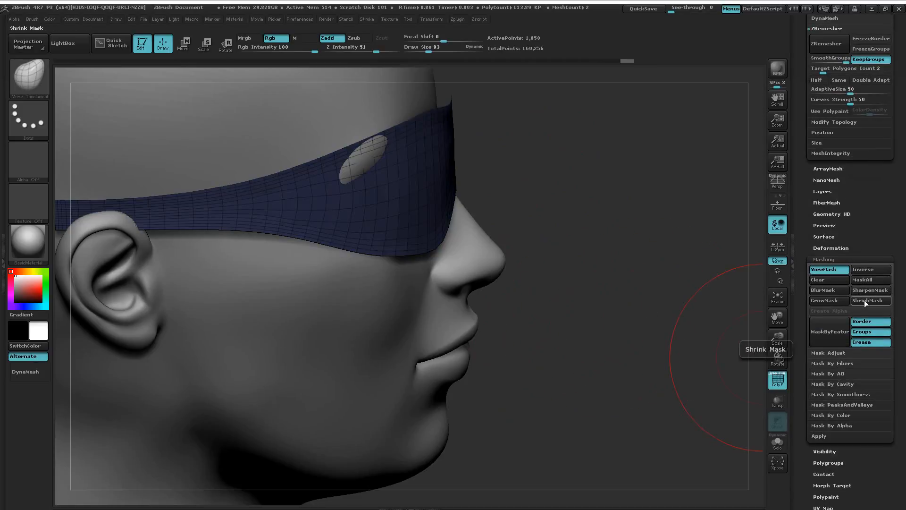
key("ctrl")
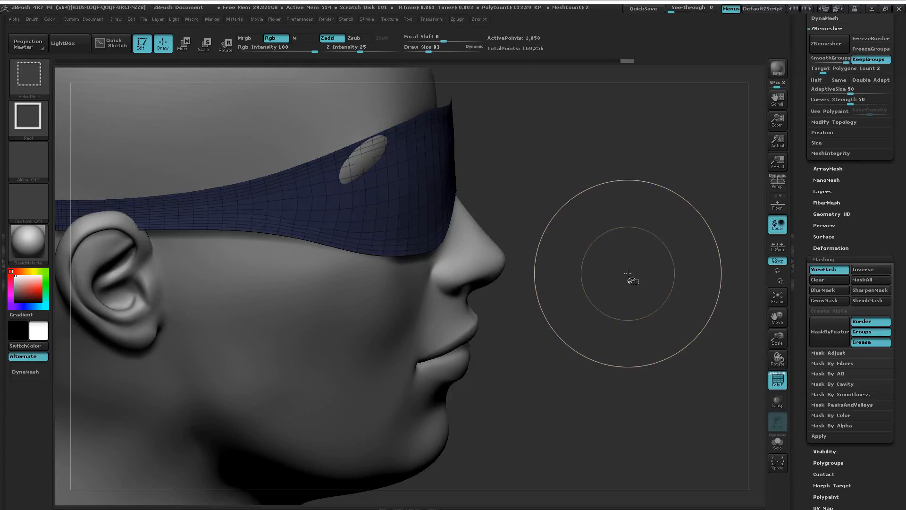
left_click(635, 270, "ctrl+shift")
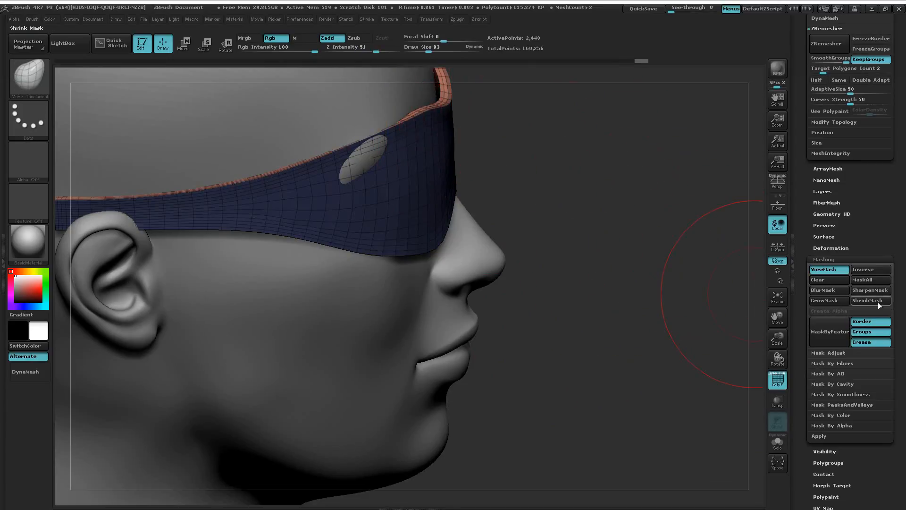
left_click(872, 300)
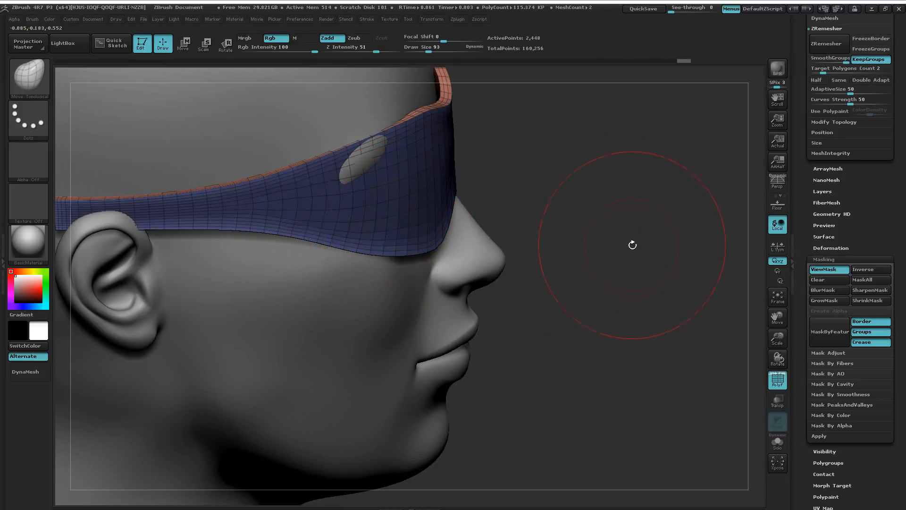
key("ctrl+shift")
key("ctrl")
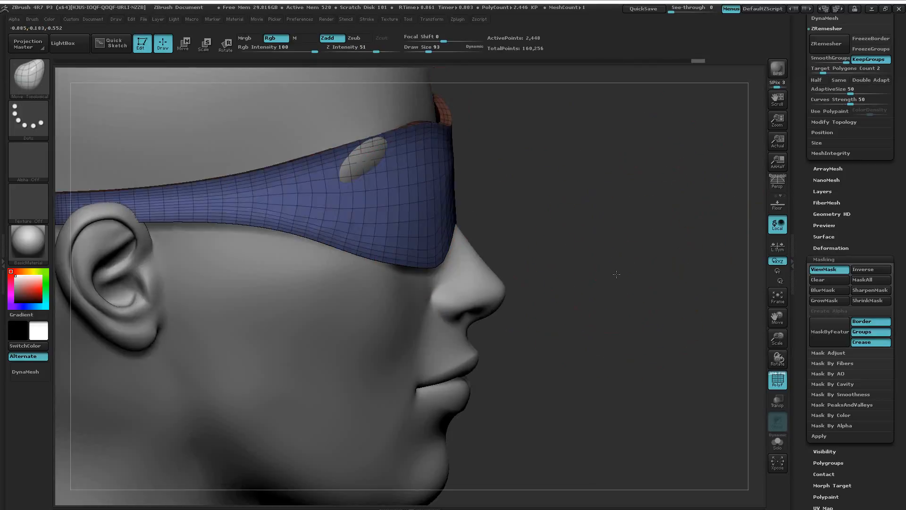
- Try pushing the unmasked front surface of the visor forward, away from the face, with the Transpose Move line
key("shift")
key("w")
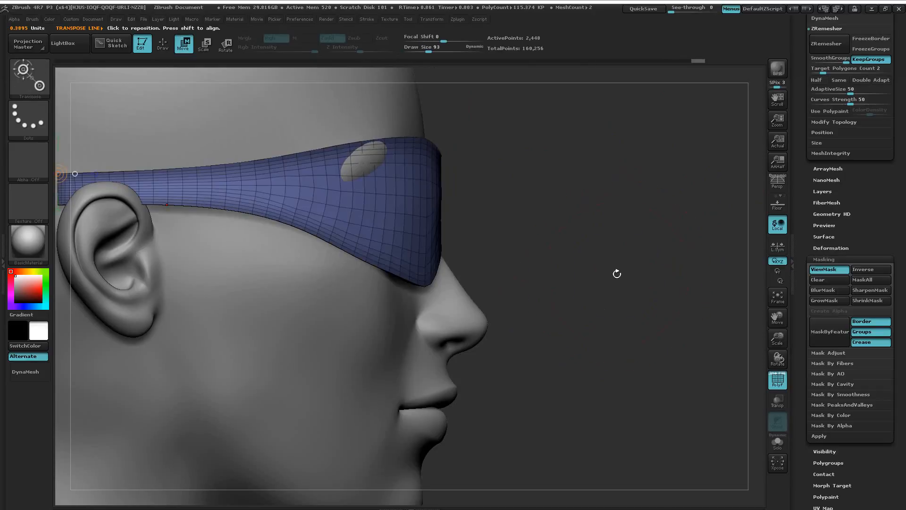
left_click_drag(364, 210, 415, 204)
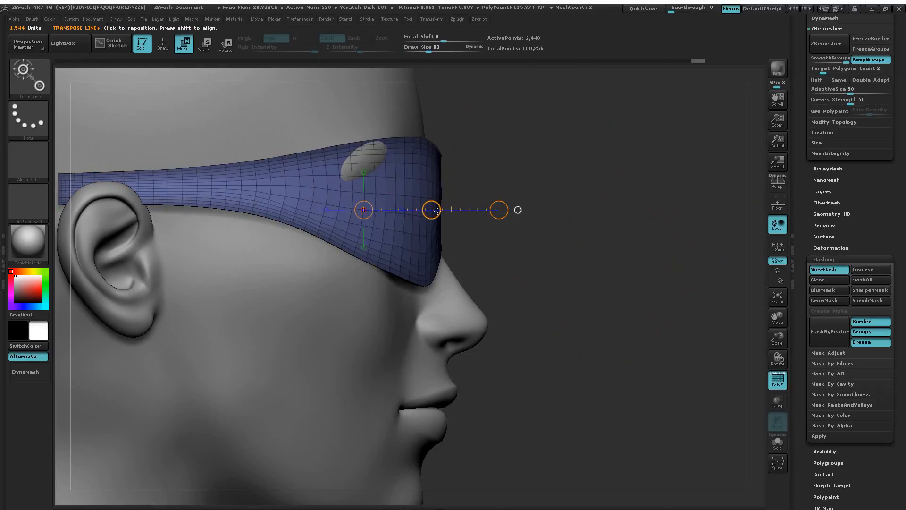
left_click_drag(431, 210, 442, 212)
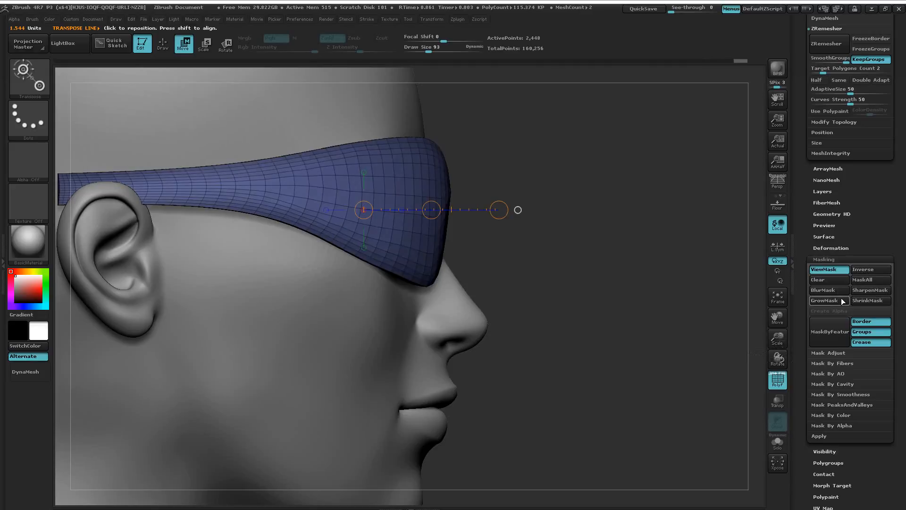
left_click_drag(438, 210, 443, 211)
- Clear the mask, hide the polygroup wireframe and inspect the bulged visor from the side and three-quarter view
mouse_move(543, 282)
left_mouse_down()
mouse_move(518, 282)
mouse_move(518, 267)
mouse_move(530, 264)
mouse_move(552, 292)
mouse_move(570, 333)
mouse_move(570, 308)
left_mouse_up()
mouse_move(555, 278)
left_mouse_down()
mouse_move(617, 244)
mouse_move(585, 273)
mouse_move(594, 260)
left_mouse_up()
key("shift+f")
left_click_drag(570, 298, 581, 267)
left_click_drag(585, 302, 595, 327)
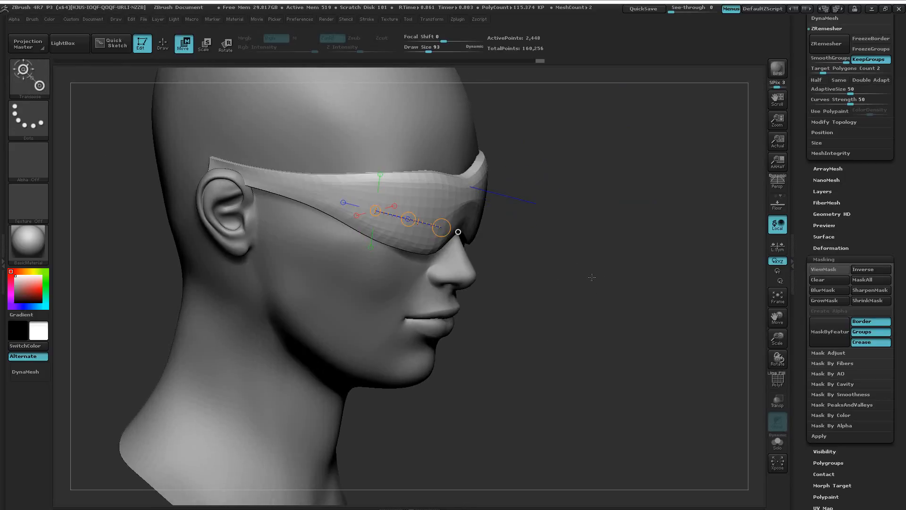
left_click_drag(582, 291, 624, 305)
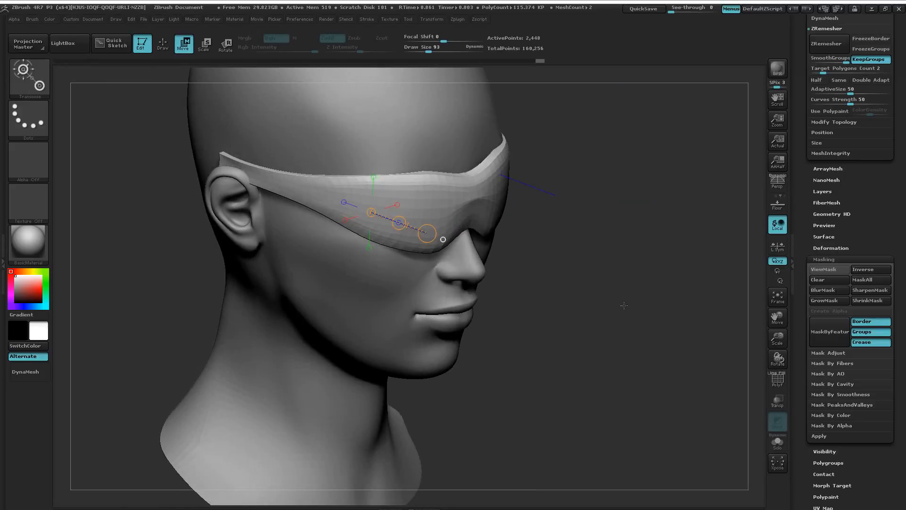
- Try subdividing the visor twice and check the smoothed shape from the front
key("ctrl+d")
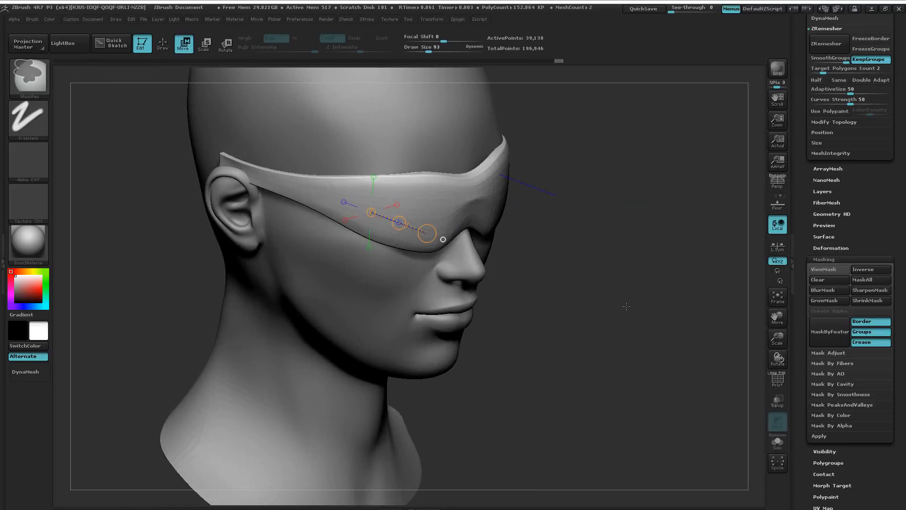
left_click_drag(627, 306, 563, 261, "shift")
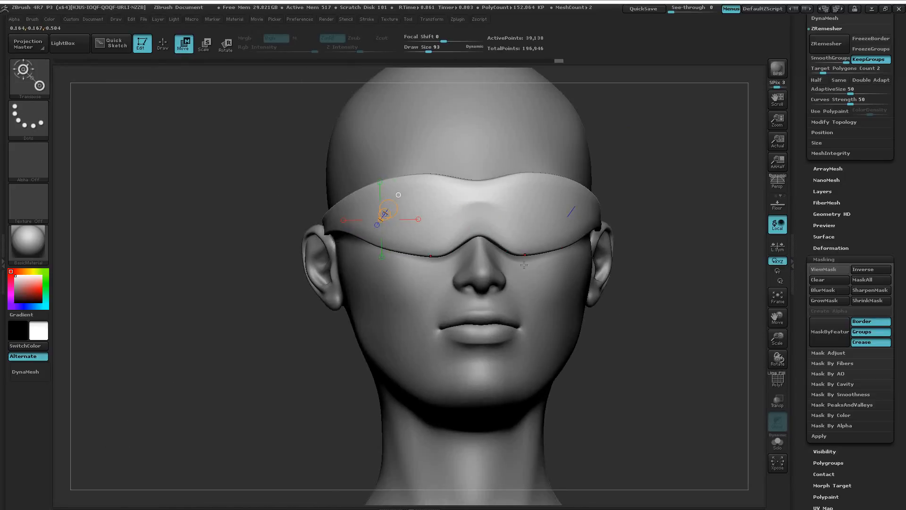
left_click_drag(596, 292, 647, 319)
- Undo the visor's subdivision, forward move and masking, going back to before its lower edge was arched over the nose
key("ctrl+z")
key("ctrl+z")
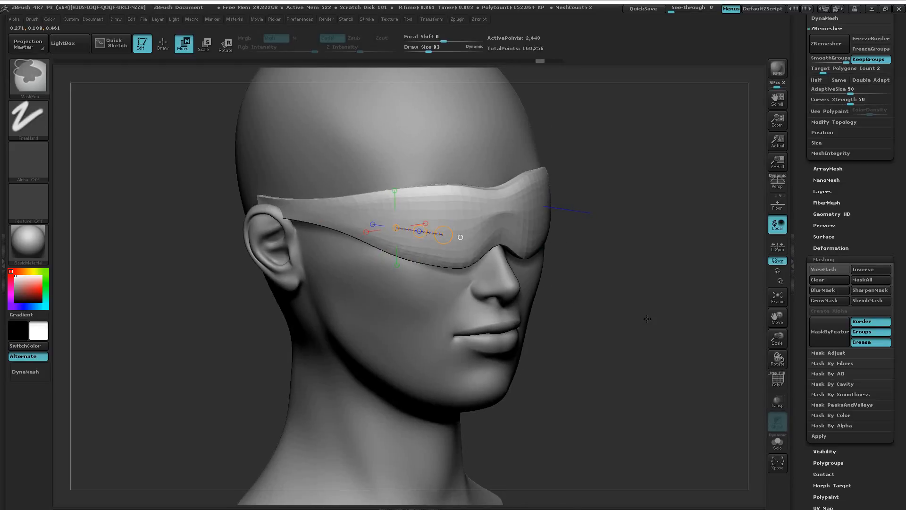
key("ctrl+h")
key("ctrl+z")
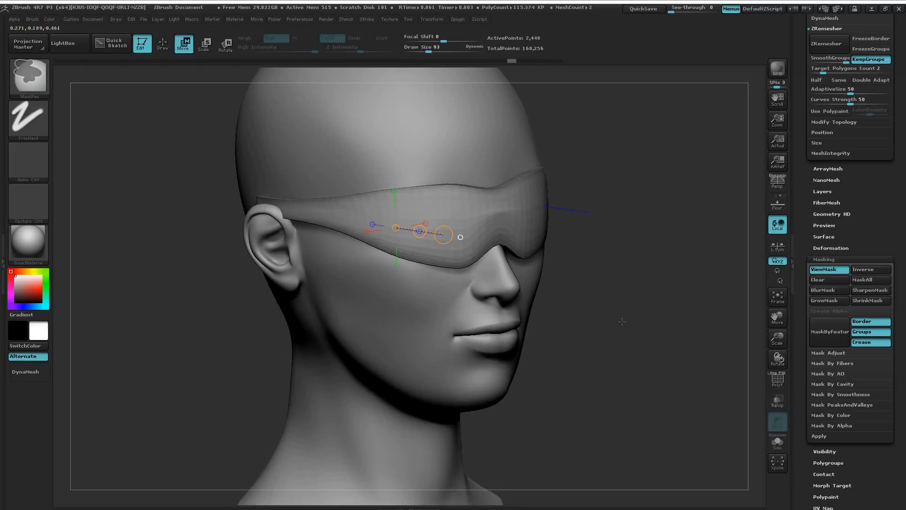
key("ctrl+z")
key("ctrl+z")
key("ctrl+z")
key("ctrl+z")
key("ctrl+z")
key("ctrl+z")
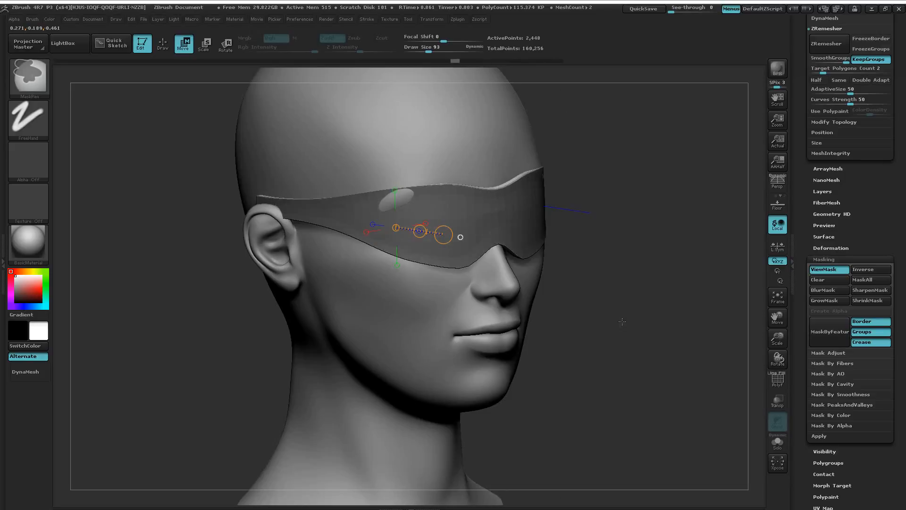
key("ctrl+h")
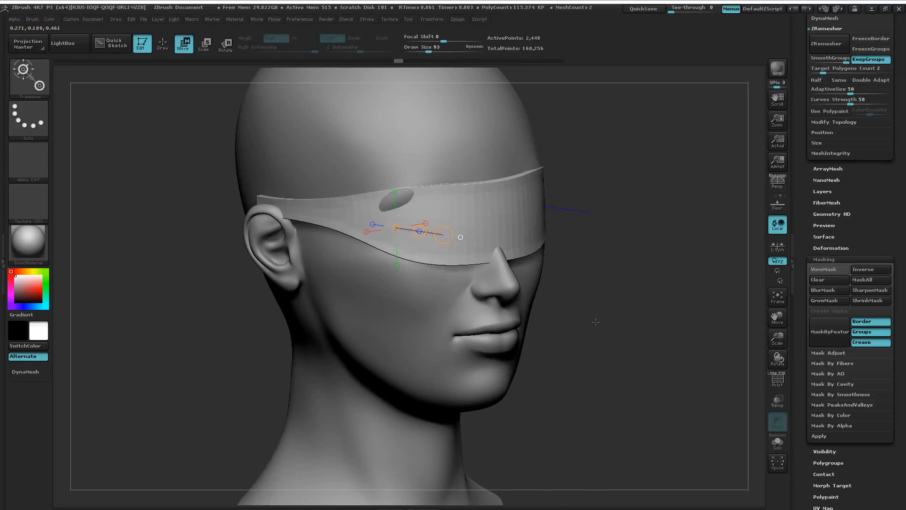
- Arch the visor's lower edge over the nose bridge with Move Topological at Draw Size 93 and pull both side lobes down
left_click_drag(623, 321, 574, 303, "shift")
right_click_drag(574, 304, 572, 312, "ctrl")
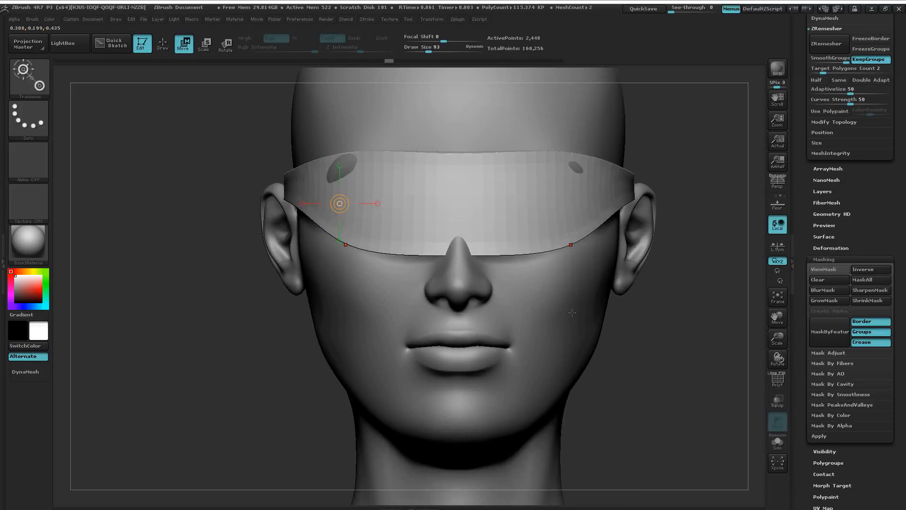
key("q")
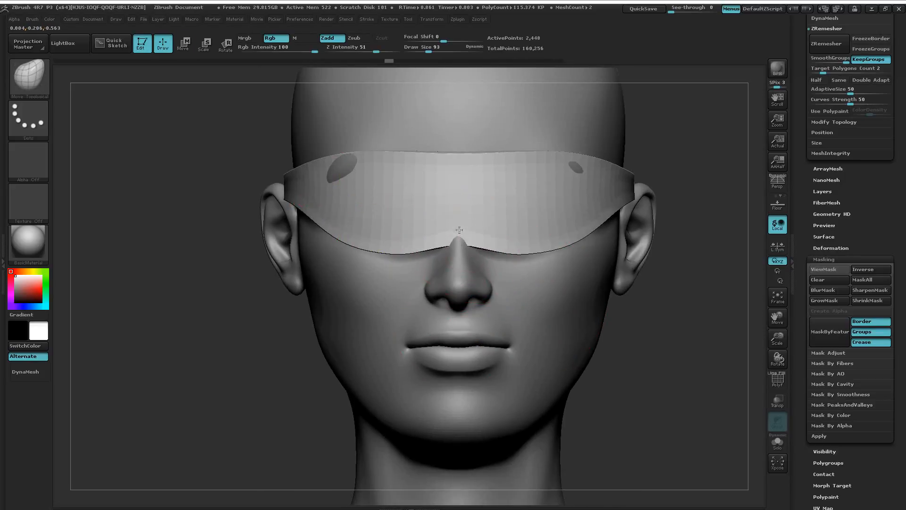
left_click_drag(459, 230, 457, 214)
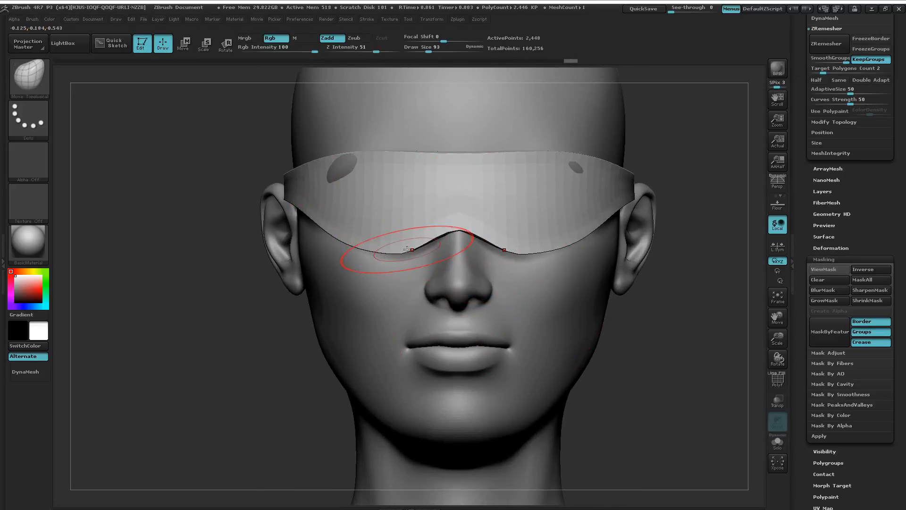
left_click_drag(407, 248, 413, 264)
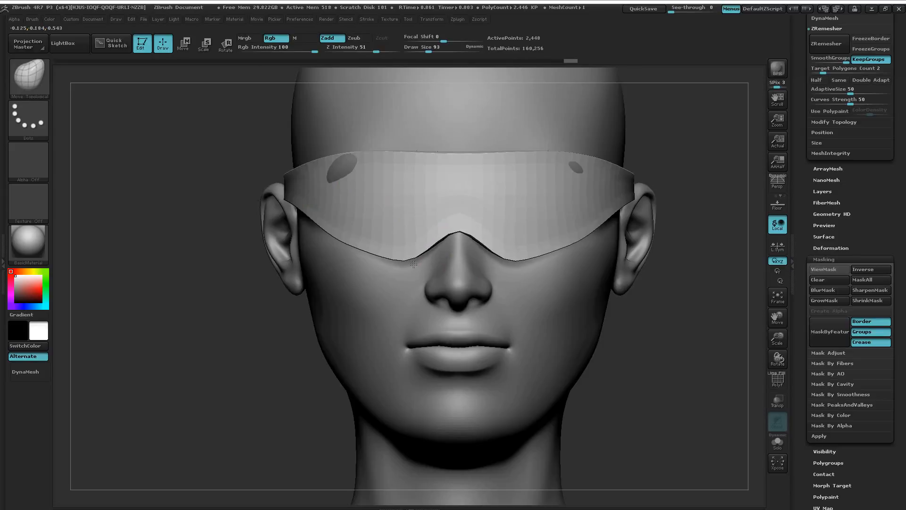
right_click_drag(419, 197, 454, 200)
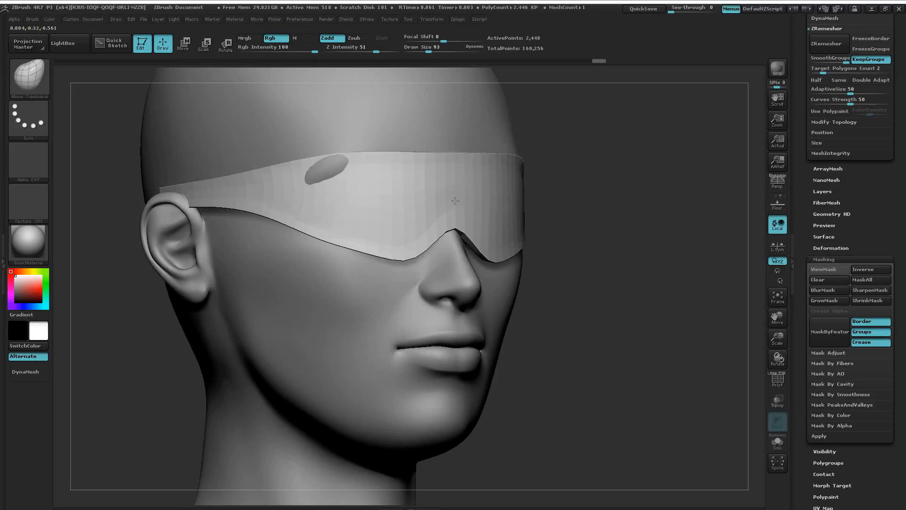
- Refine the visor's nose notch, show the polygroup wireframe and smooth the mesh above the nose bridge
mouse_move(602, 261)
left_mouse_down()
mouse_move(618, 271)
mouse_move(564, 314)
mouse_move(536, 309)
left_mouse_up()
mouse_move(506, 302)
right_mouse_down("ctrl")
mouse_move(541, 312)
mouse_move(540, 325)
right_mouse_up("ctrl")
mouse_move(457, 215)
right_mouse_down("ctrl")
mouse_move(451, 196)
mouse_move(443, 211)
right_mouse_up("ctrl")
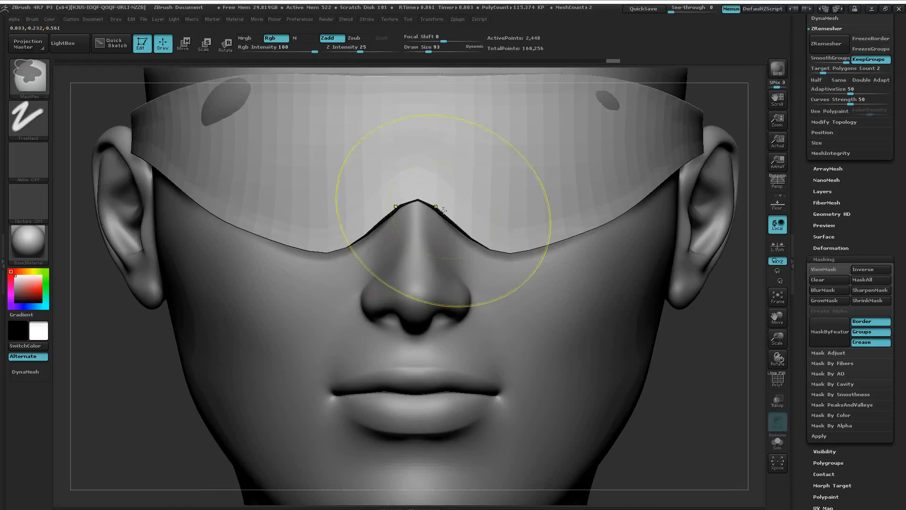
key("shift+f")
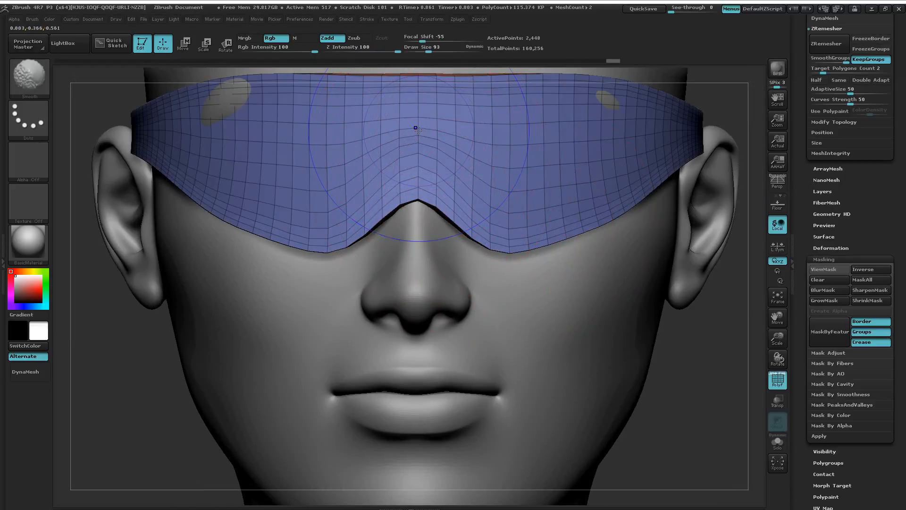
left_click_drag(417, 129, 417, 128, "shift")
right_click_drag(496, 221, 520, 227)
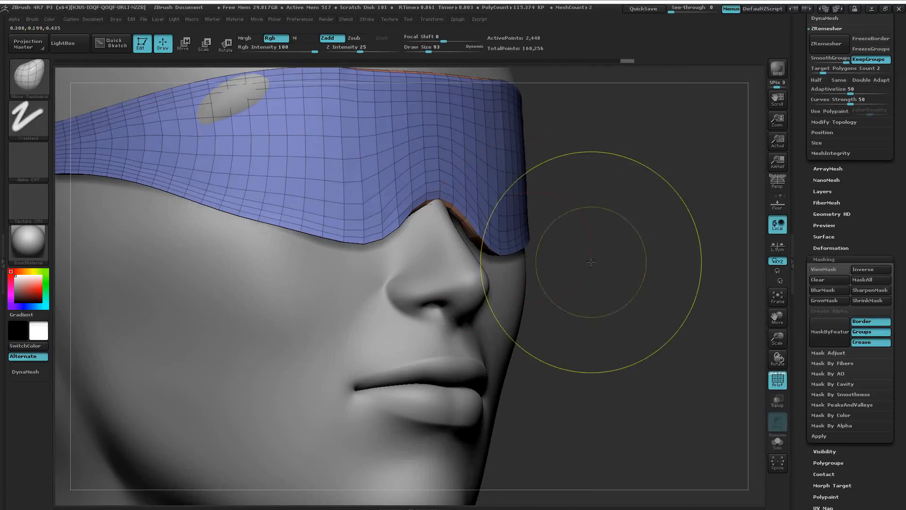
- Isolate the blue front polygroup of the reshaped visor and mask it completely
mouse_move(591, 261)
right_mouse_down()
mouse_move(552, 257)
mouse_move(554, 275)
right_mouse_up()
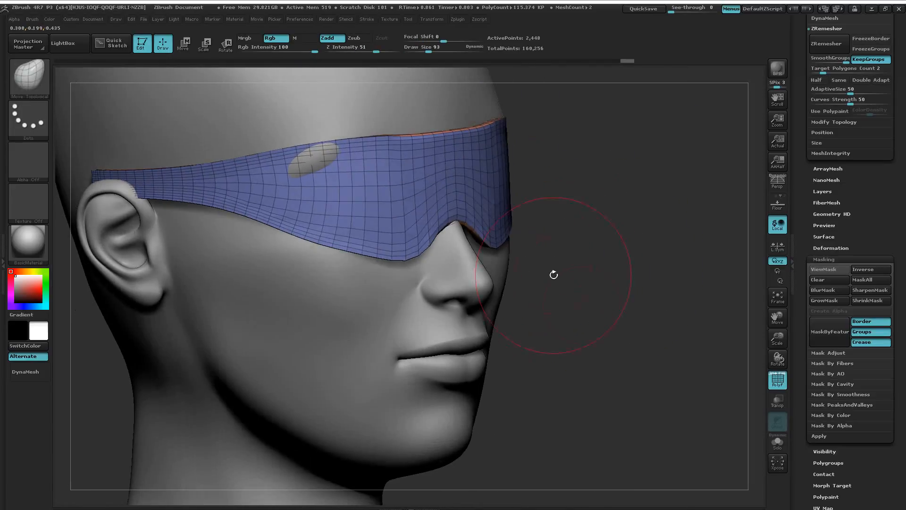
right_click_drag(551, 310, 597, 299)
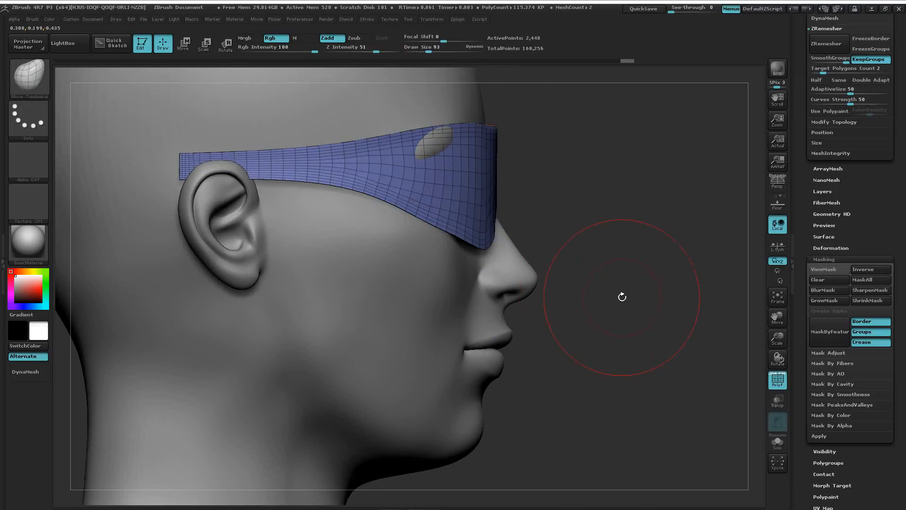
key("ctrl+shift")
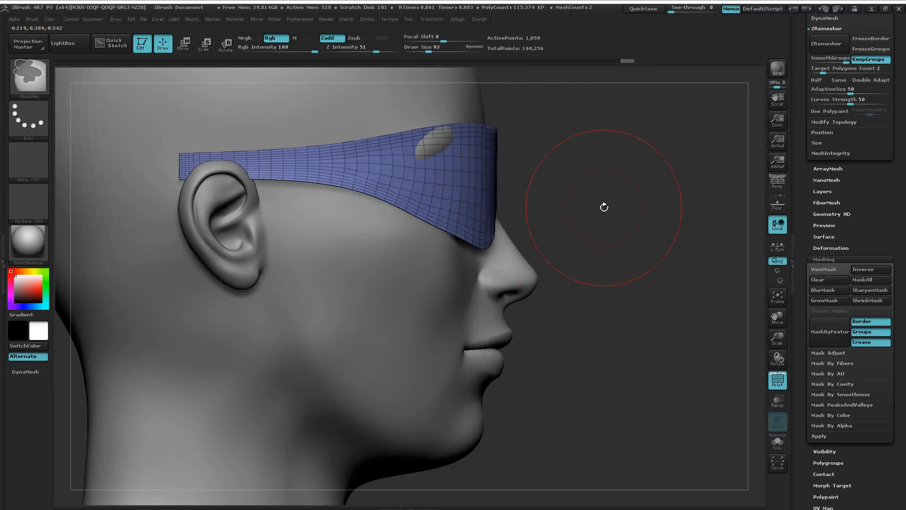
right_click_drag(605, 204, 610, 238)
key("ctrl")
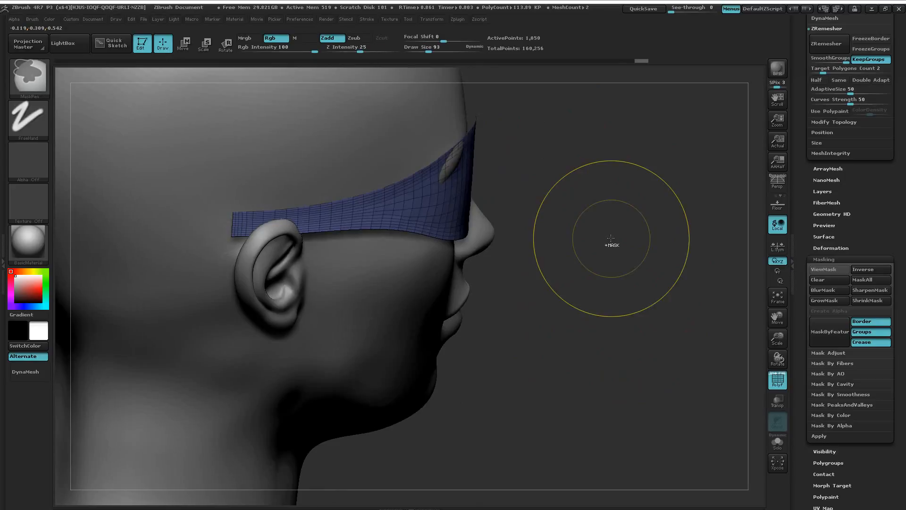
key("ctrl+h")
- Reveal the whole visor again and invert its mask so only the blue front surface is free to move
key("ctrl+shift")
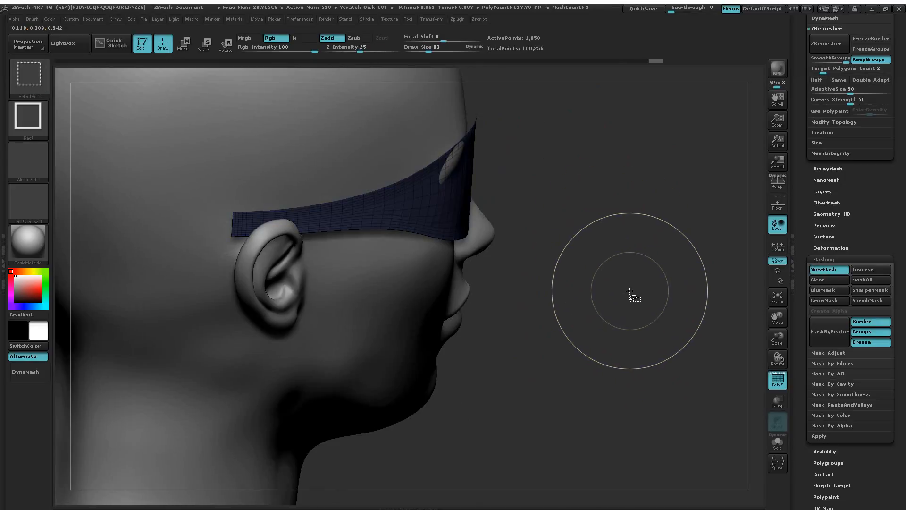
left_click(649, 282, "ctrl+shift")
mouse_move(613, 298)
right_mouse_down()
mouse_move(603, 293)
mouse_move(610, 295)
right_mouse_up()
left_click(816, 336)
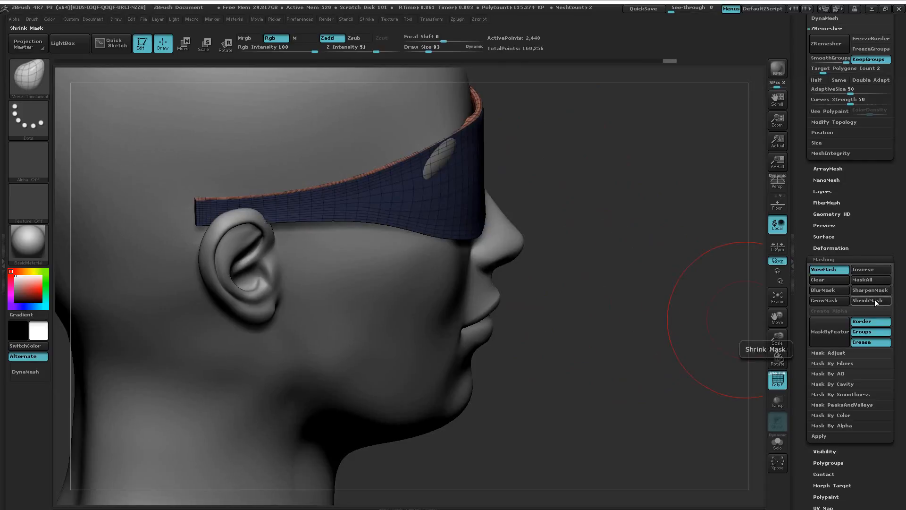
left_click(876, 303)
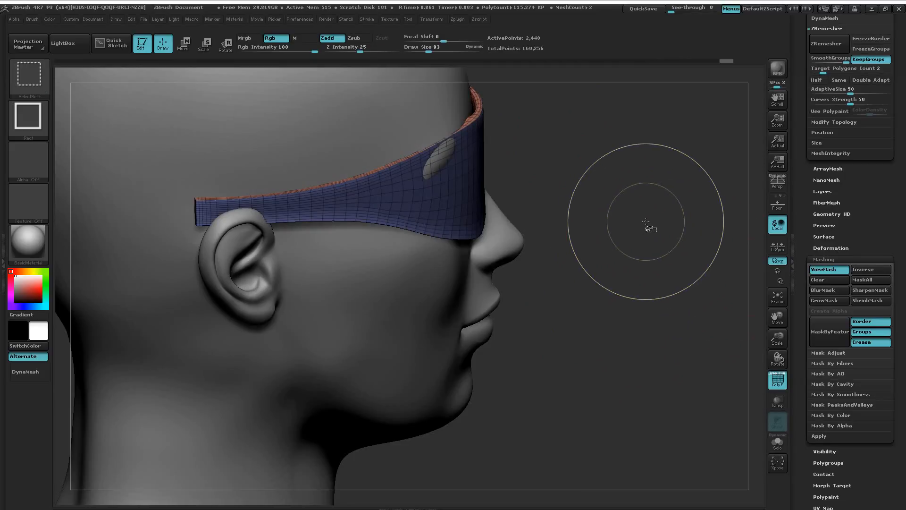
left_click(641, 241, "ctrl")
- Move the unmasked front surface outward with Transpose, clear the mask, hide the polygroup wireframe and subdivide the visor
left_click_drag(642, 267, 510, 183)
key("w")
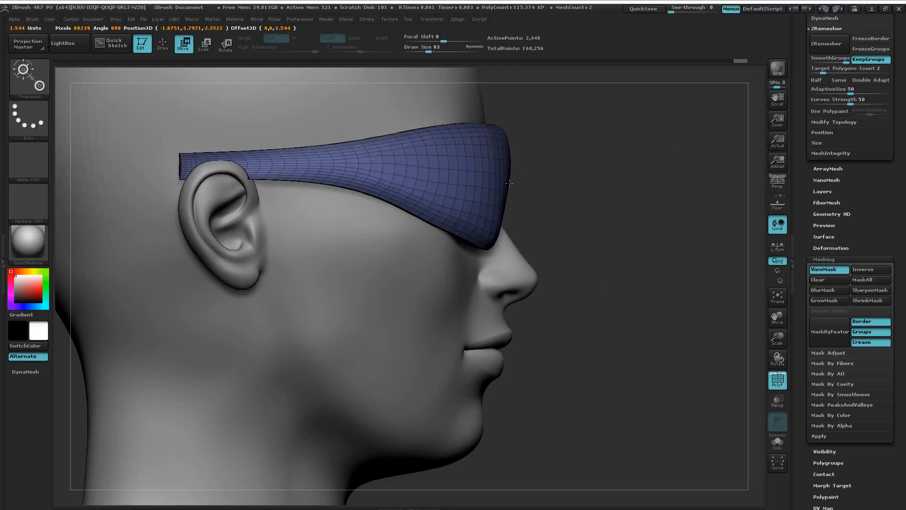
mouse_move(613, 285)
left_mouse_down()
mouse_move(557, 245)
mouse_move(601, 267)
mouse_move(654, 270)
mouse_move(654, 299)
mouse_move(694, 297)
mouse_move(691, 304)
left_mouse_up()
key("shift+f")
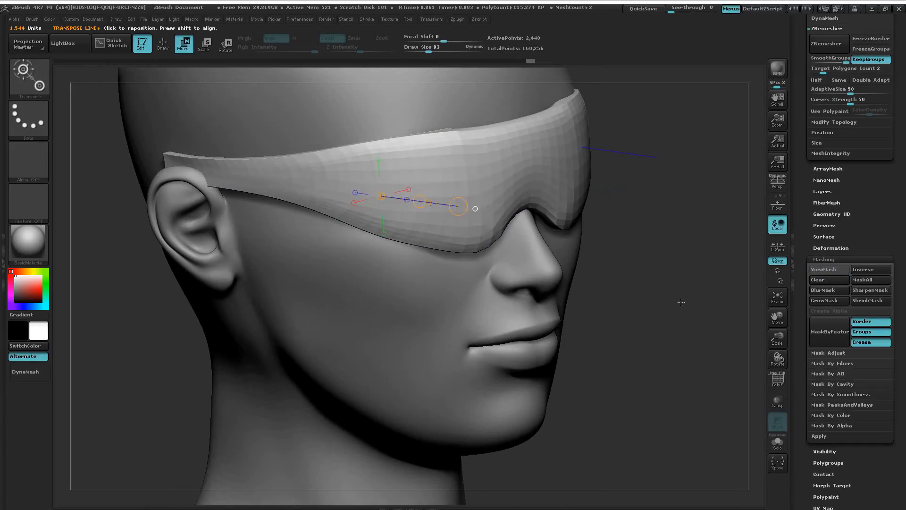
key("q")
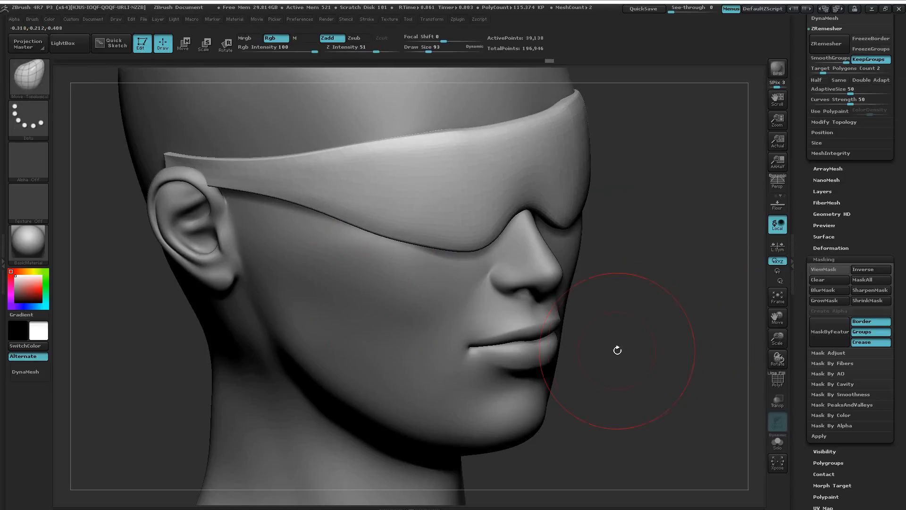
- Smooth the visor's temple arm above the ear and along its side at Draw Size 93
mouse_move(616, 350)
left_mouse_down()
mouse_move(566, 345)
mouse_move(617, 324)
left_mouse_up()
left_click_drag(270, 215, 424, 212)
left_click_drag(309, 144, 331, 163, "shift")
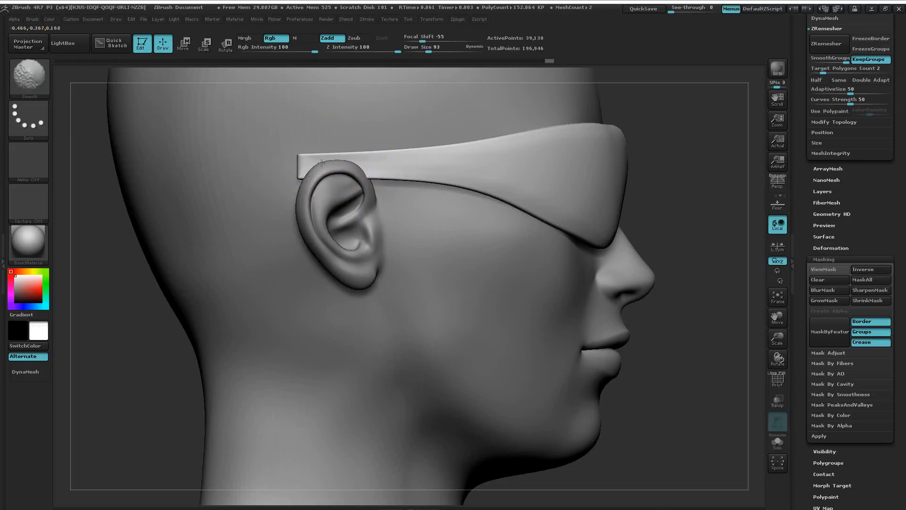
right_click_drag(449, 169, 472, 194)
mouse_move(612, 195)
left_mouse_down()
mouse_move(566, 156)
mouse_move(600, 200)
left_mouse_up()
right_click_drag(583, 153, 539, 283, "alt")
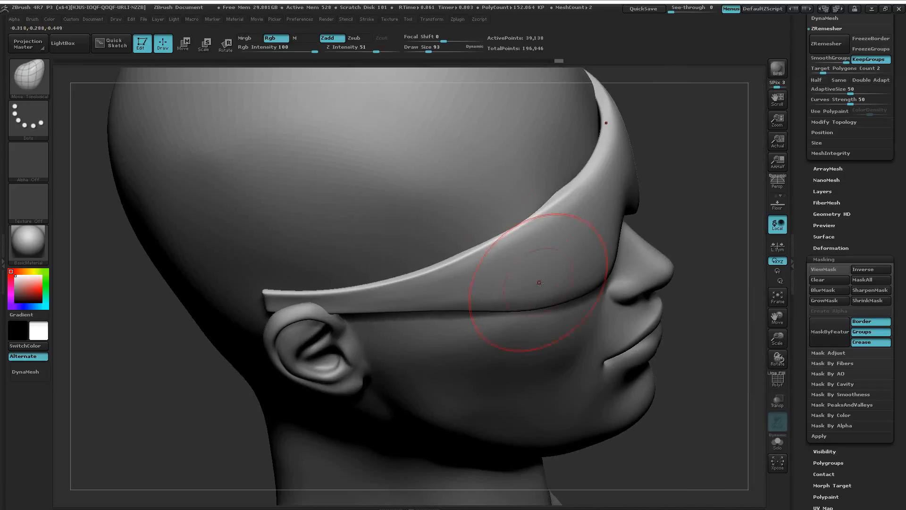
right_click_drag(499, 257, 511, 227, "ctrl")
left_click_drag(506, 230, 538, 191, "shift")
- Polish the visor's surface and edges with the Polish By Features deformation and check its contour from several sides
left_click_drag(895, 397, 903, 360)
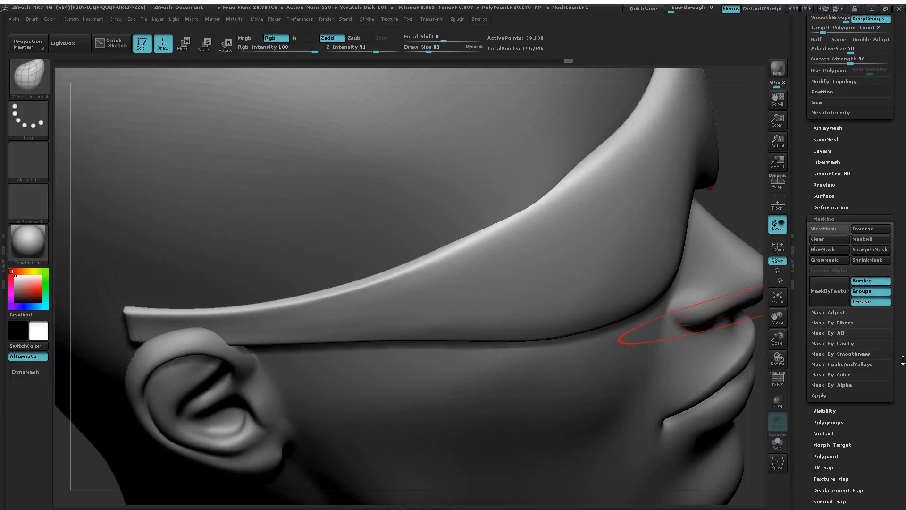
left_click(834, 208)
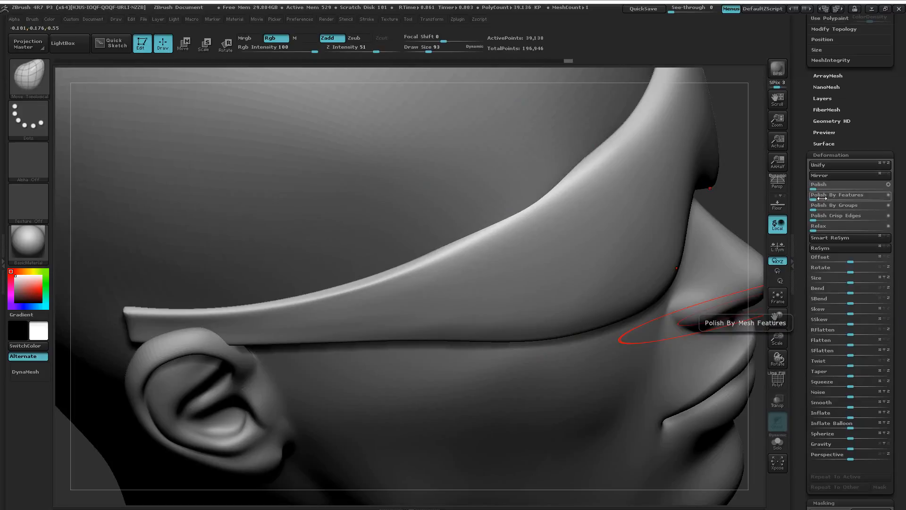
left_click_drag(814, 198, 881, 196)
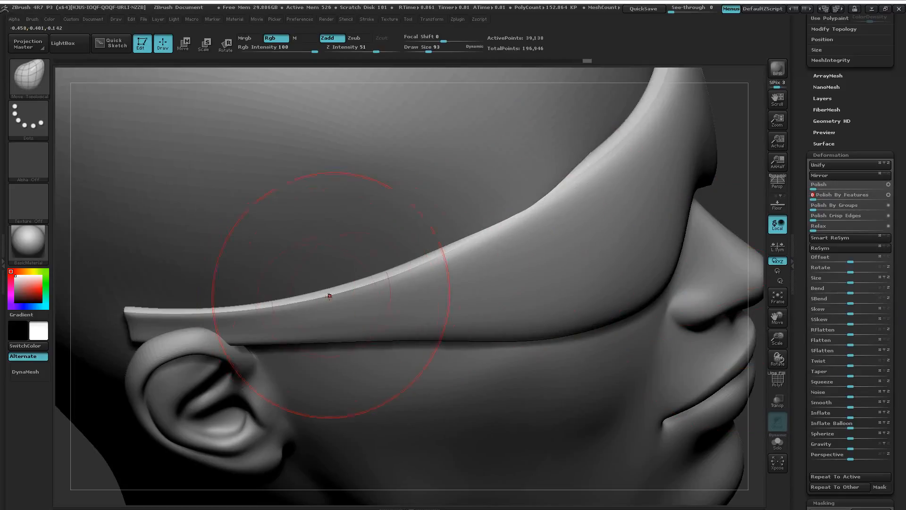
right_click_drag(546, 223, 470, 234)
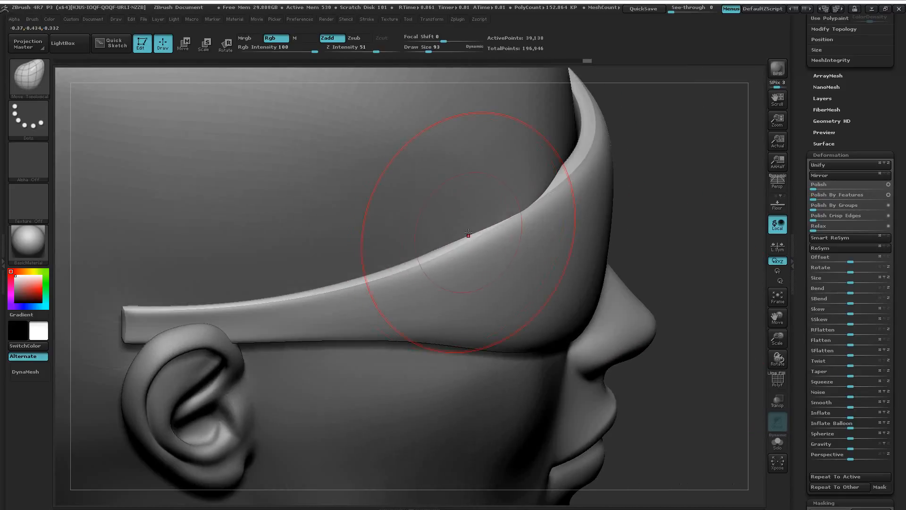
right_click_drag(545, 265, 508, 266, "ctrl")
right_click_drag(550, 230, 489, 231)
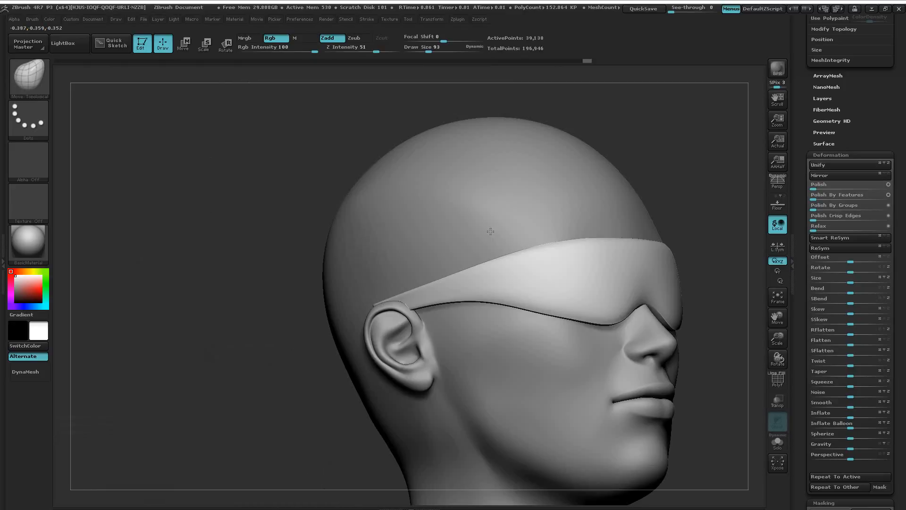